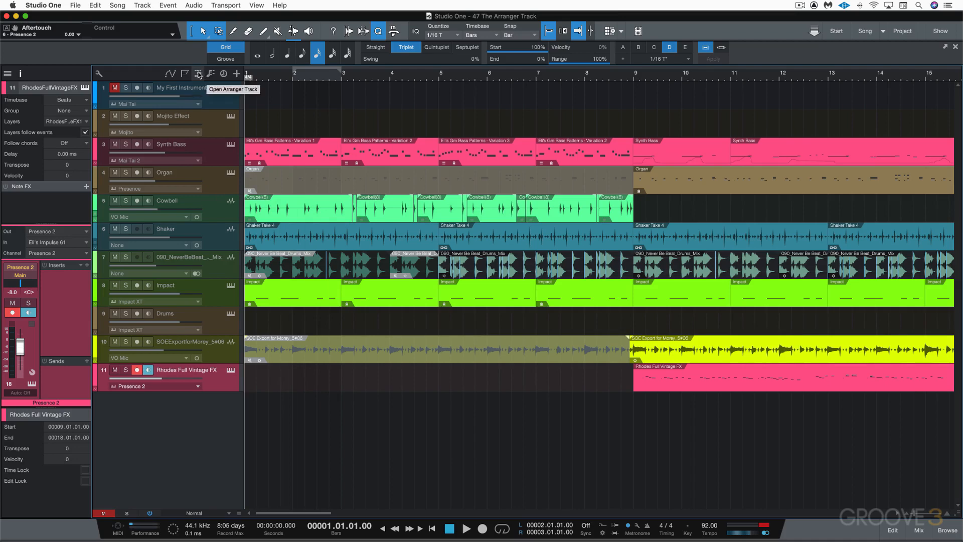
Open the Arranger Track and draw two consecutive sections, one over bars 1 to 5 and one over bars 5 to 9.
{"action": "left_click", "coordinate": [199, 76]}
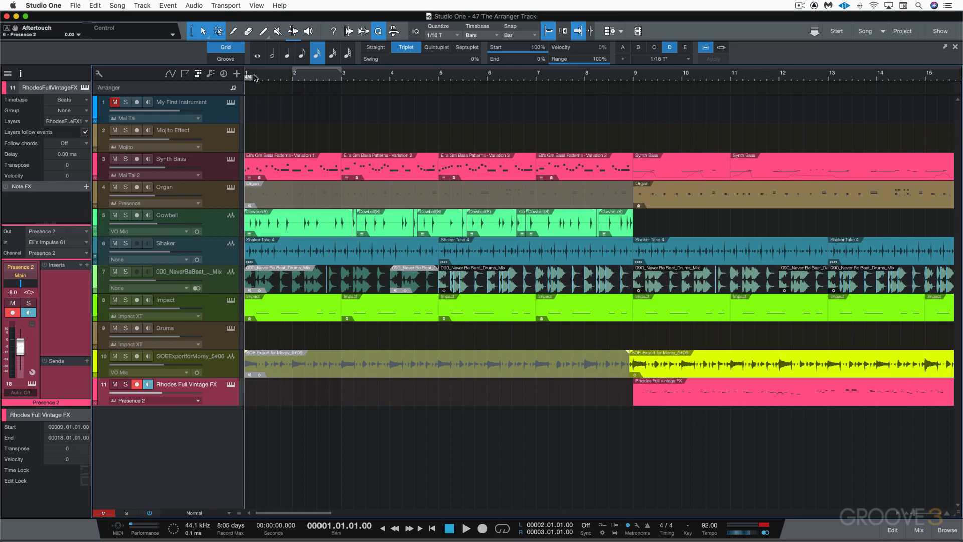
{"action": "left_click_drag", "start_coordinate": [246, 86], "coordinate": [437, 87]}
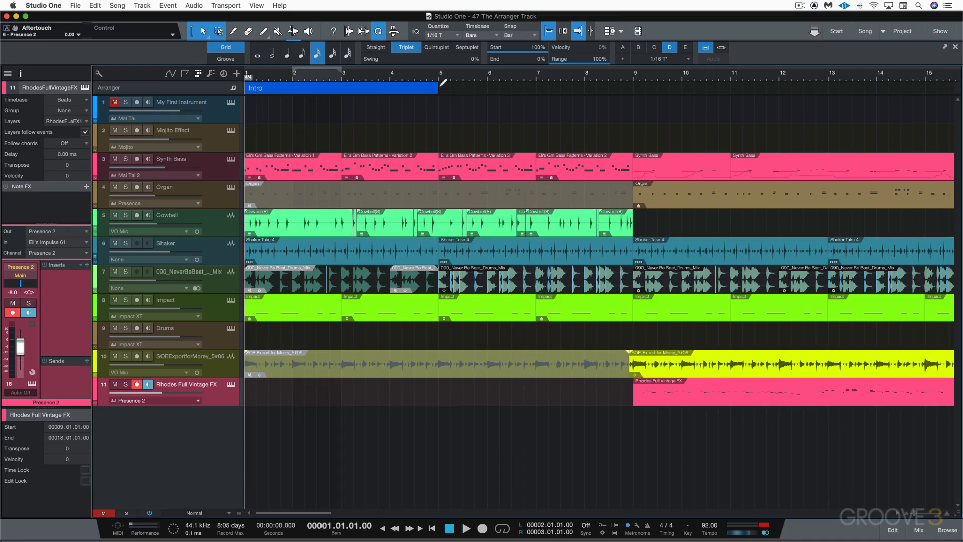
{"action": "left_click_drag", "start_coordinate": [441, 85], "coordinate": [629, 90]}
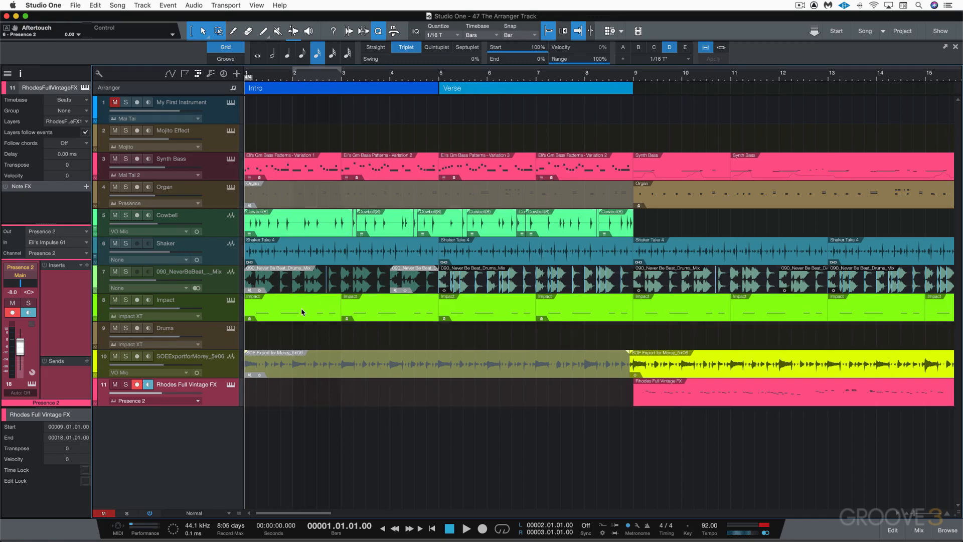
Play the song from the start into the second arranger section to hear how the two sections differ.
{"action": "key", "text": "space"}
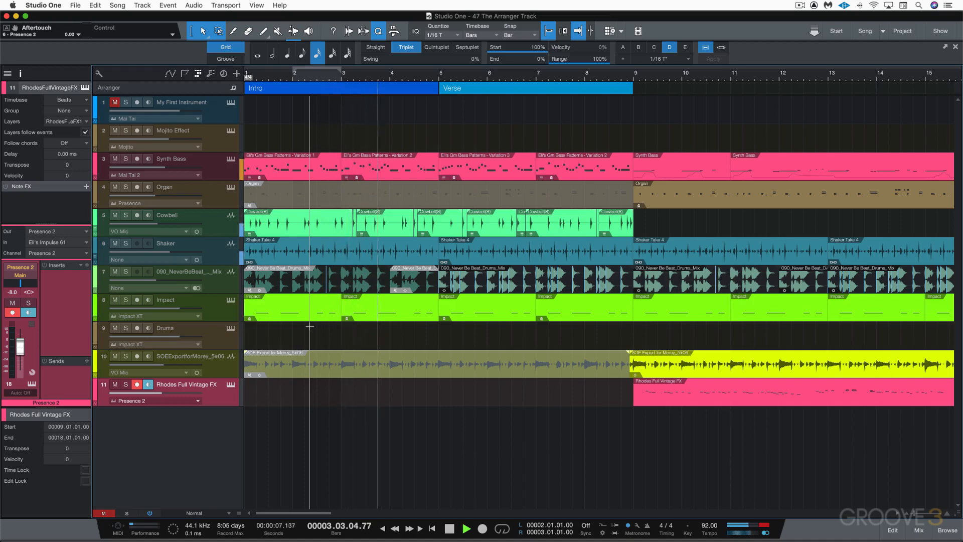
{"action": "scroll", "coordinate": [309, 326], "scroll_direction": "right", "scroll_amount": 1}
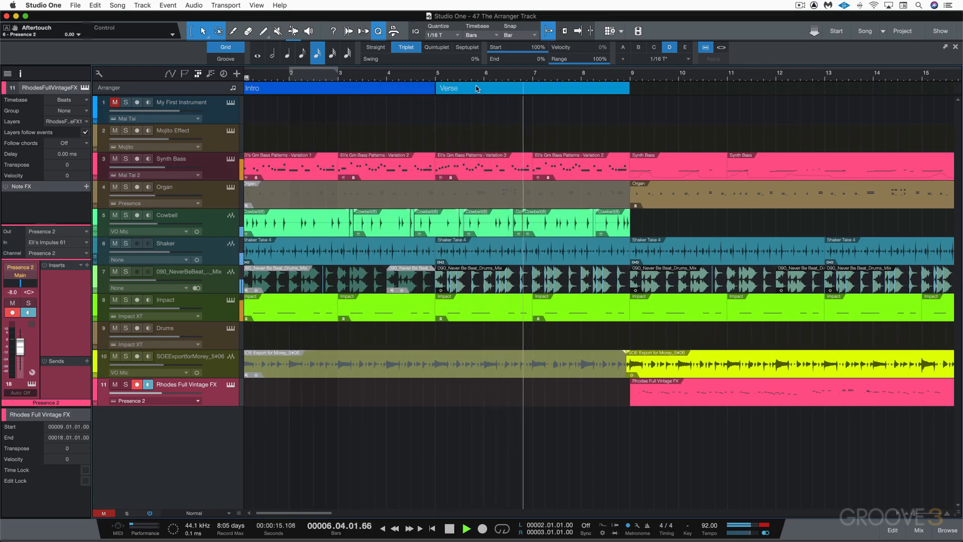
{"action": "key", "text": "space"}
{"action": "scroll", "coordinate": [270, 90], "scroll_direction": "right", "scroll_amount": 1}
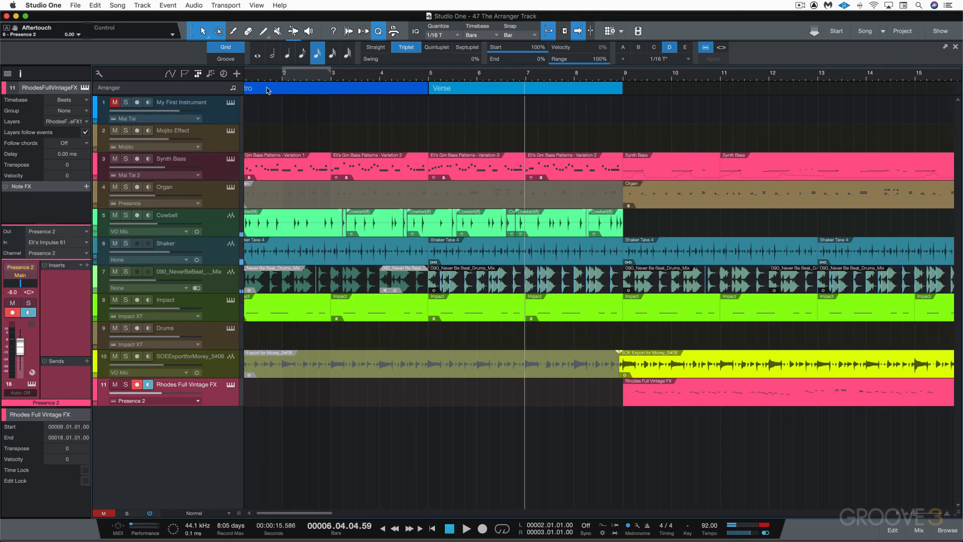
{"action": "scroll", "coordinate": [260, 90], "scroll_direction": "left", "scroll_amount": 1}
{"action": "scroll", "coordinate": [259, 91], "scroll_direction": "right", "scroll_amount": 1}
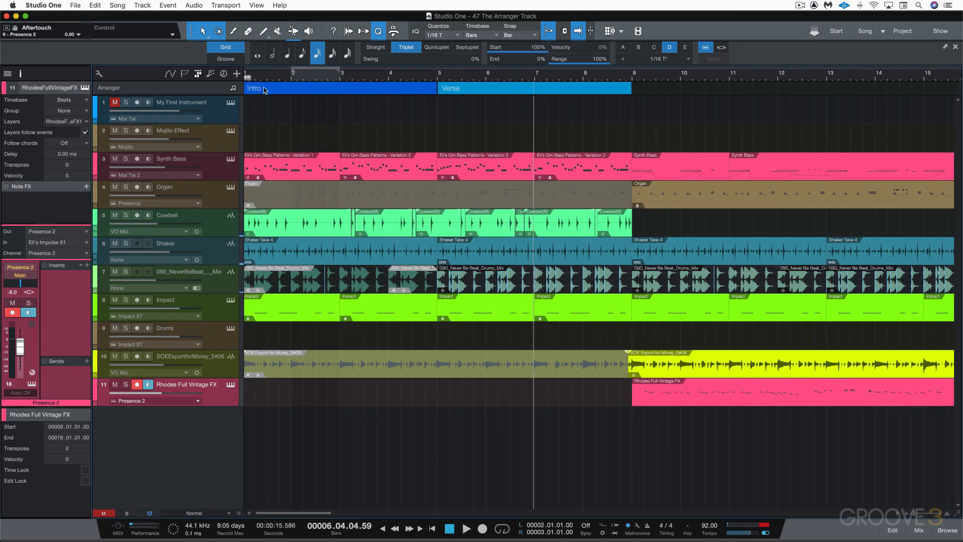
Colour the second arranger section turquoise and rename it "Intro with drums".
{"action": "right_click", "coordinate": [465, 90]}
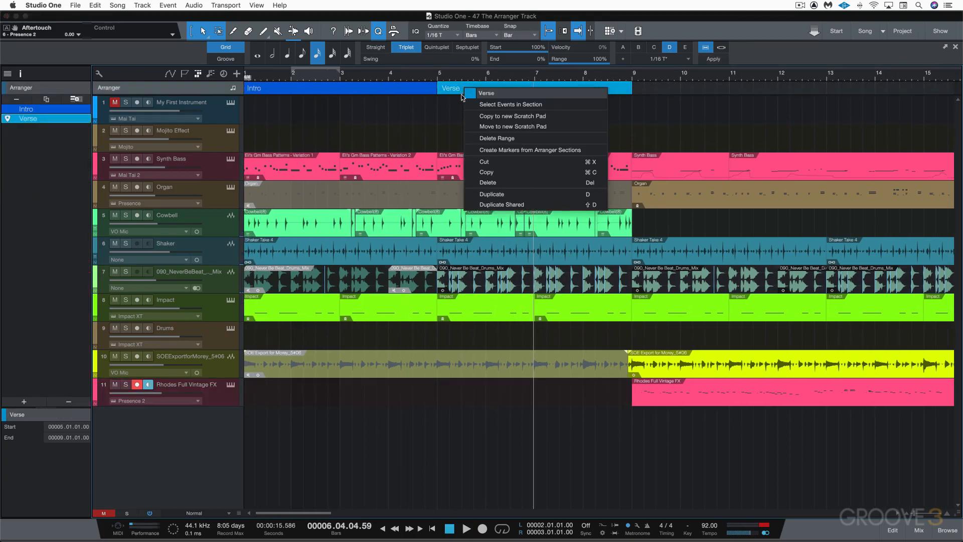
{"action": "left_click", "coordinate": [470, 96]}
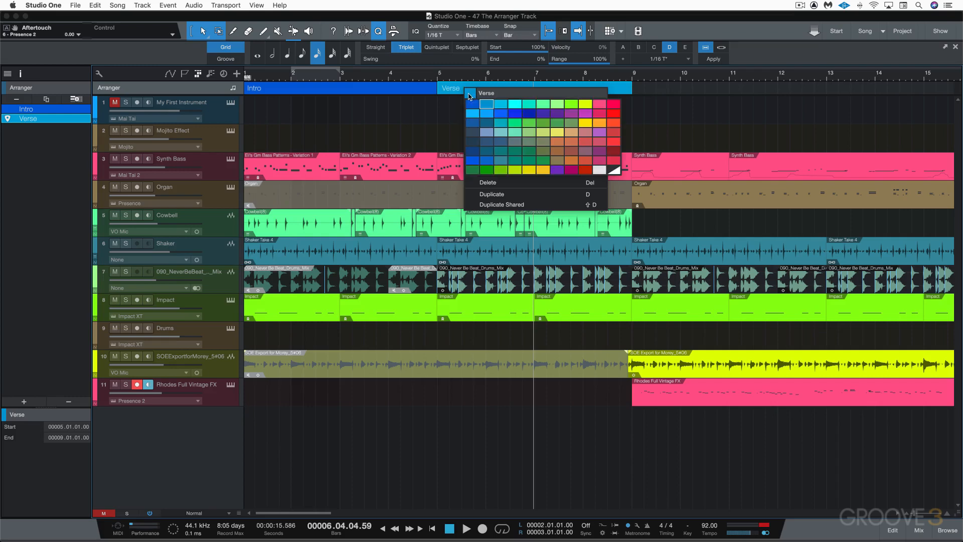
{"action": "left_click", "coordinate": [529, 105]}
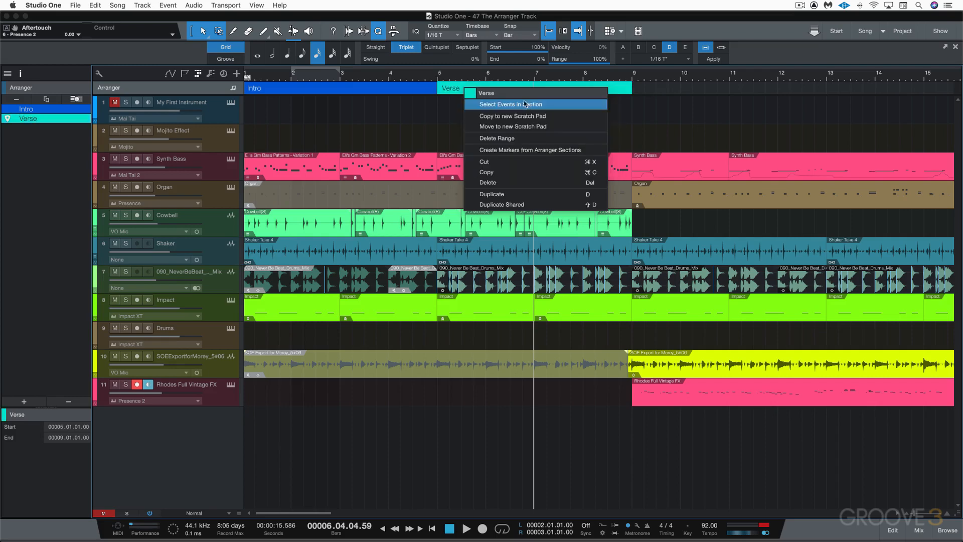
{"action": "left_click", "coordinate": [485, 94]}
{"action": "type", "text": "Intro with drums"}
{"action": "key", "text": "Return"}
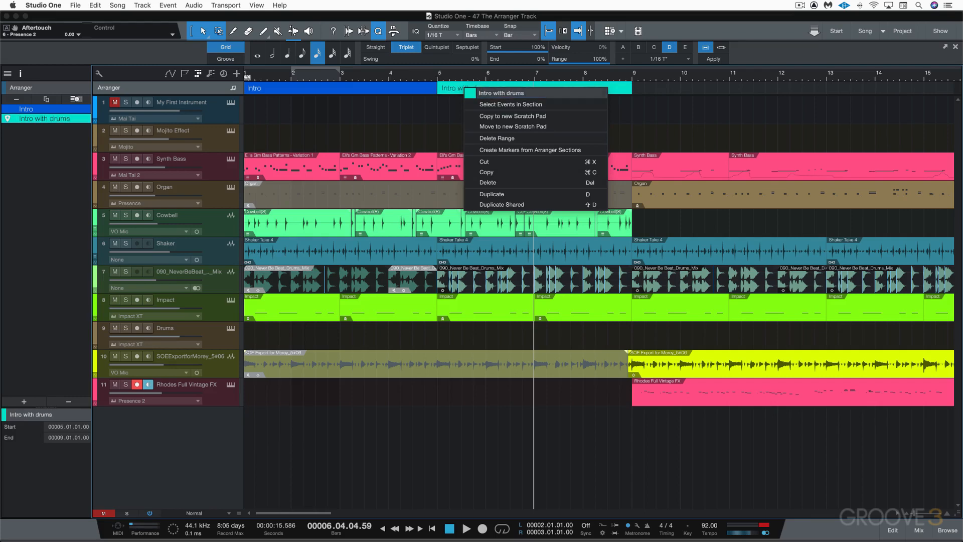
{"action": "left_click", "coordinate": [592, 89]}
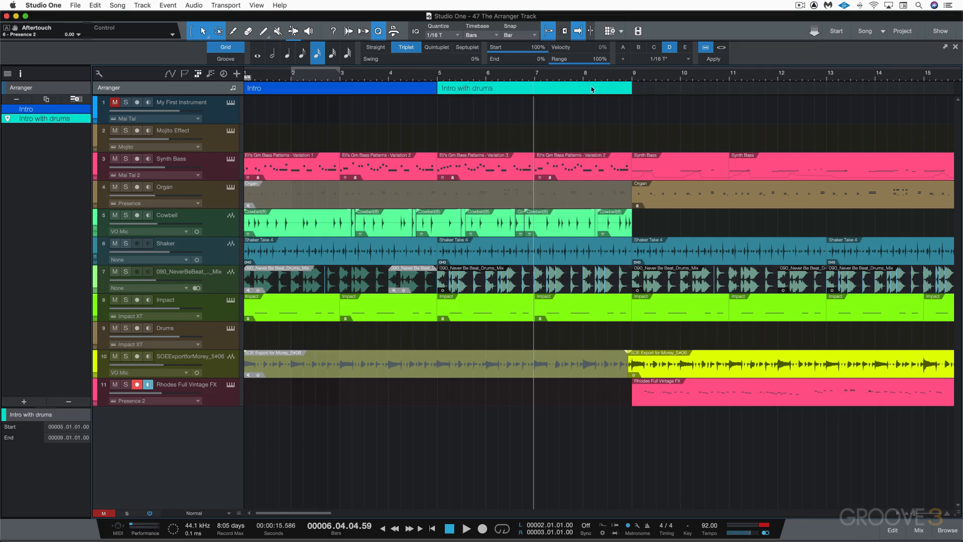
Play the song on to bar 11 and move the Rhodes Full Vintage FX event to start at bar 13.
{"action": "key", "text": "space"}
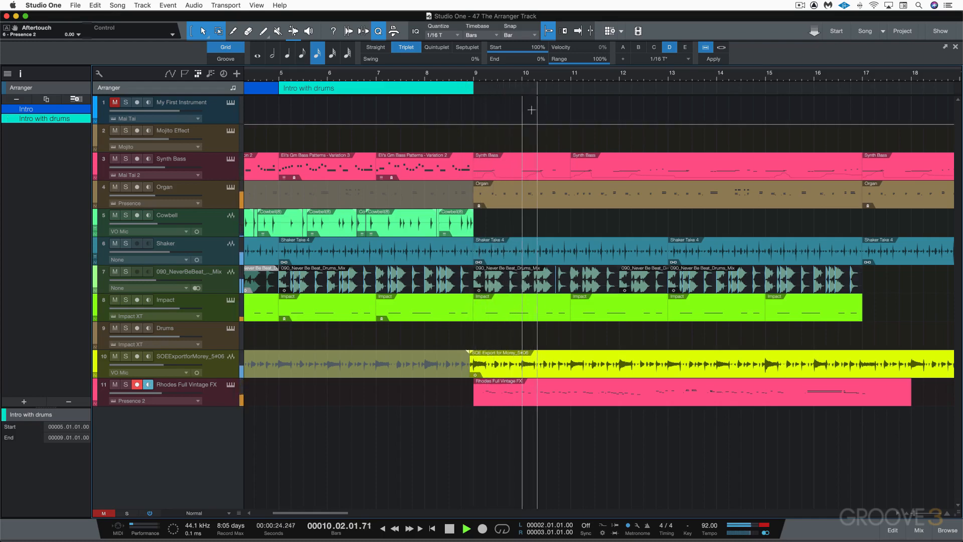
{"action": "key", "text": "space"}
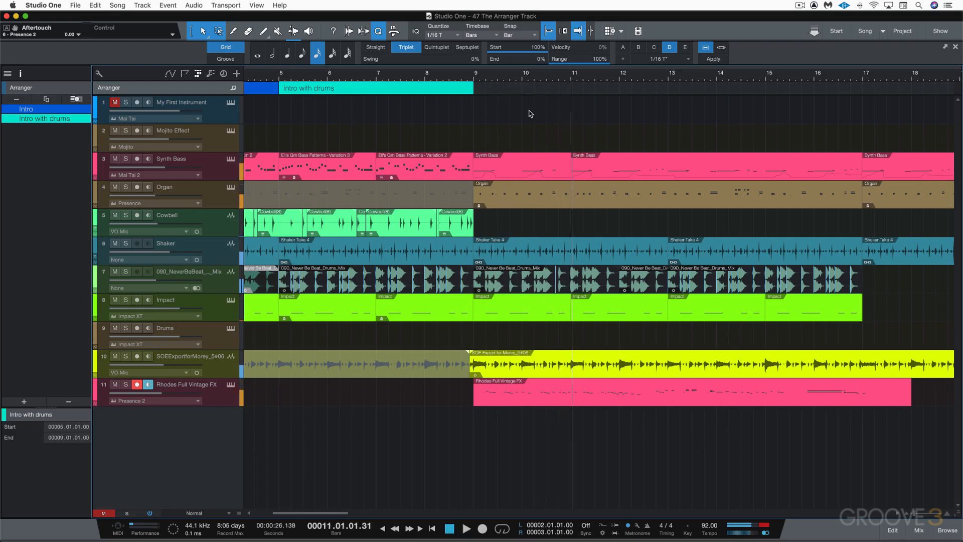
{"action": "left_click", "coordinate": [503, 398]}
{"action": "left_click_drag", "start_coordinate": [502, 399], "coordinate": [696, 400]}
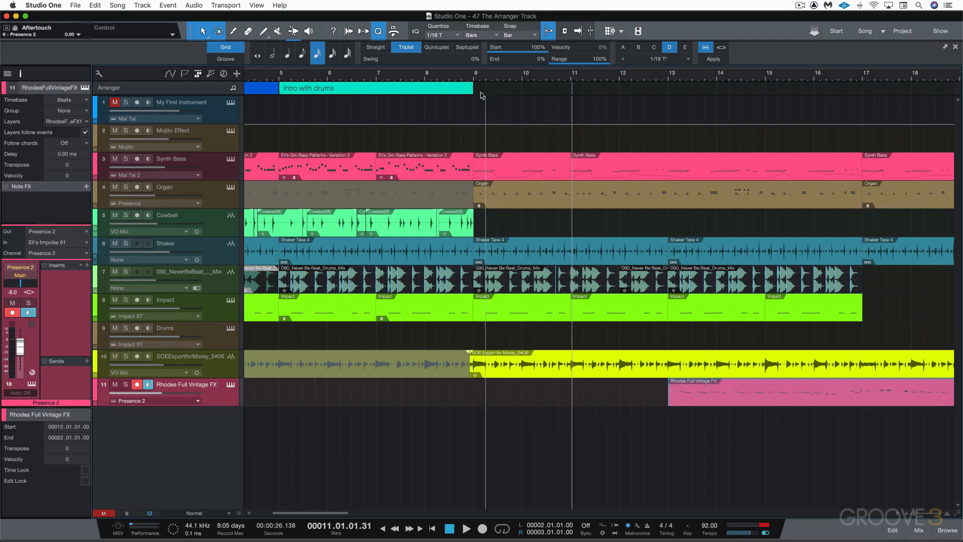
Draw an arranger section over bars 9 to 13, rename it "Guitar Enters" and colour it muted blue.
{"action": "left_click_drag", "start_coordinate": [475, 88], "coordinate": [669, 86]}
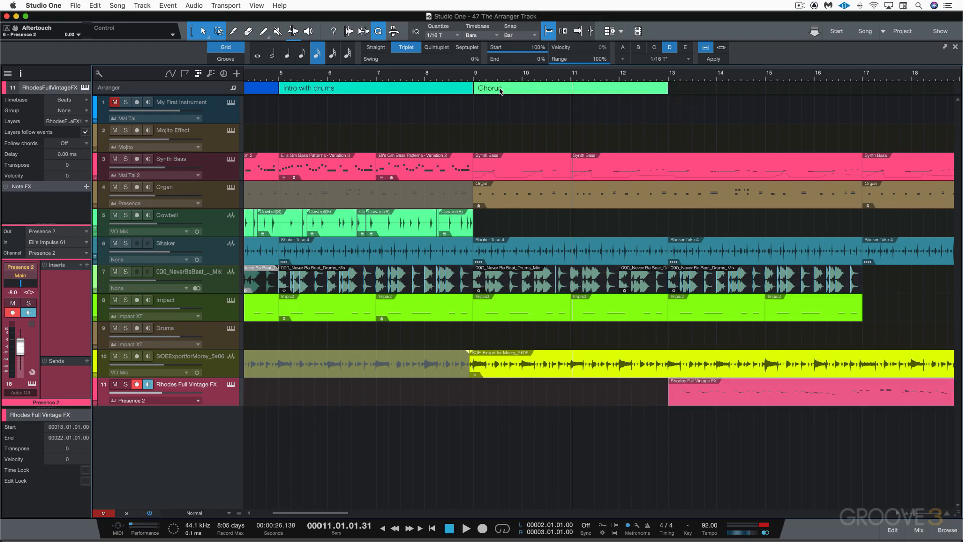
{"action": "right_click", "coordinate": [496, 89]}
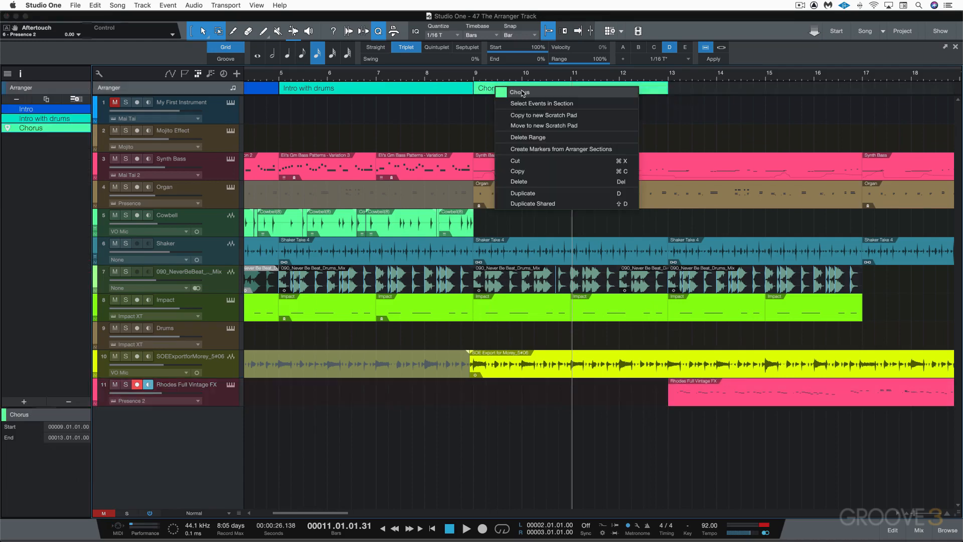
{"action": "type", "text": "Guitar Enters"}
{"action": "key", "text": "Return"}
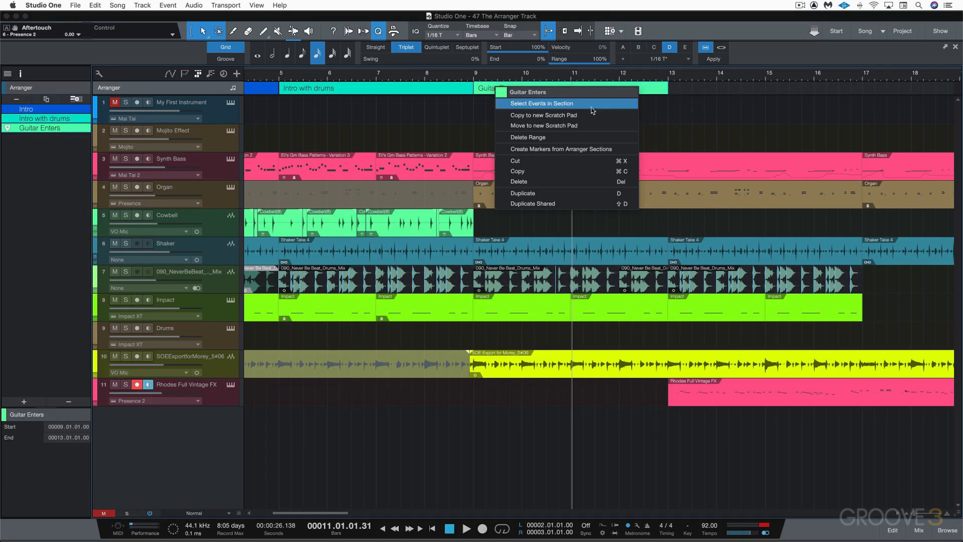
{"action": "left_click", "coordinate": [502, 93]}
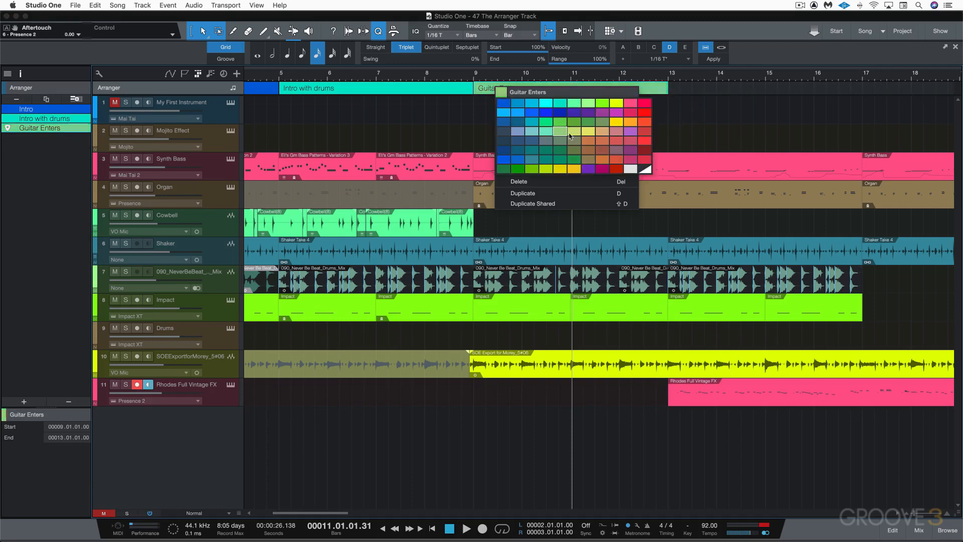
{"action": "left_click", "coordinate": [518, 134]}
{"action": "left_click", "coordinate": [711, 86]}
Draw an arranger section over bars 13 to 21 and rename it "Piano Solo".
{"action": "scroll", "coordinate": [710, 82], "scroll_direction": "right", "scroll_amount": 10}
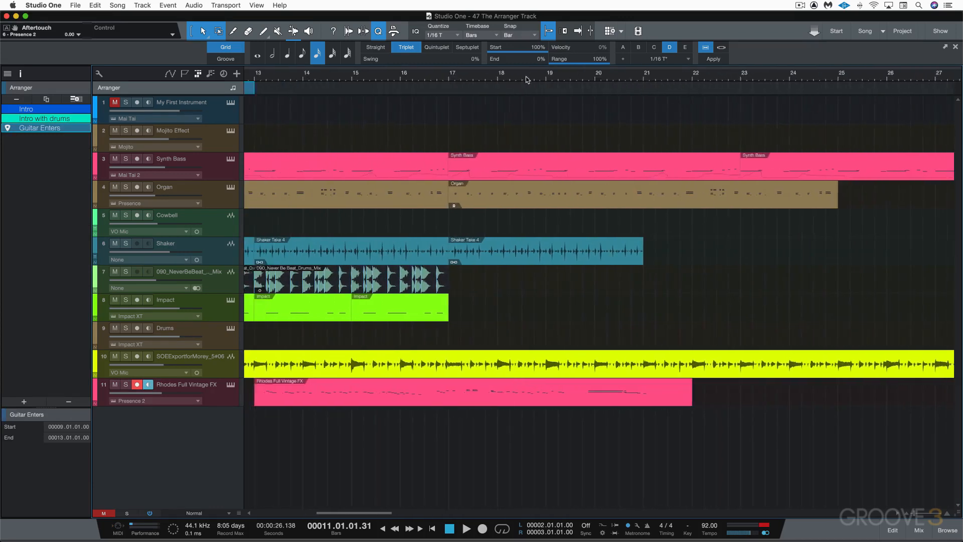
{"action": "mouse_move", "coordinate": [306, 83]}
{"action": "left_mouse_down"}
{"action": "mouse_move", "coordinate": [742, 94]}
{"action": "mouse_move", "coordinate": [692, 86]}
{"action": "left_mouse_up"}
{"action": "right_click", "coordinate": [395, 90]}
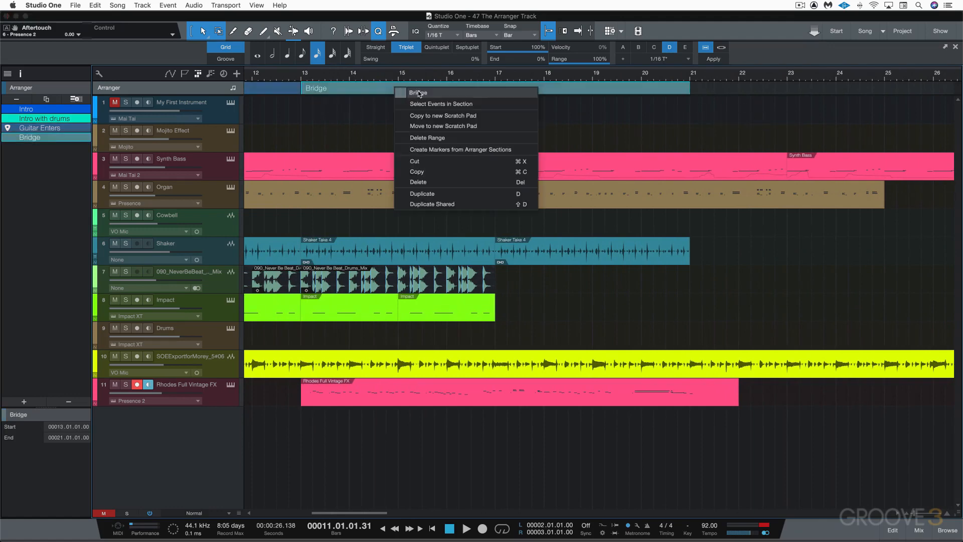
{"action": "type", "text": "Piano Solo"}
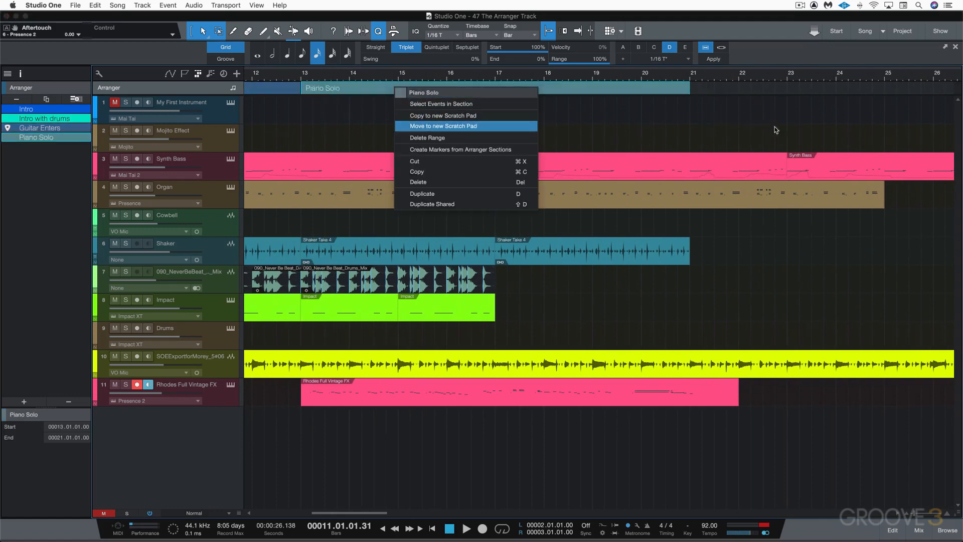
{"action": "key", "text": "Return"}
Draw an arranger section over bars 21 to 29 and rename it "Guitar Solo".
{"action": "scroll", "coordinate": [720, 96], "scroll_direction": "right", "scroll_amount": 10}
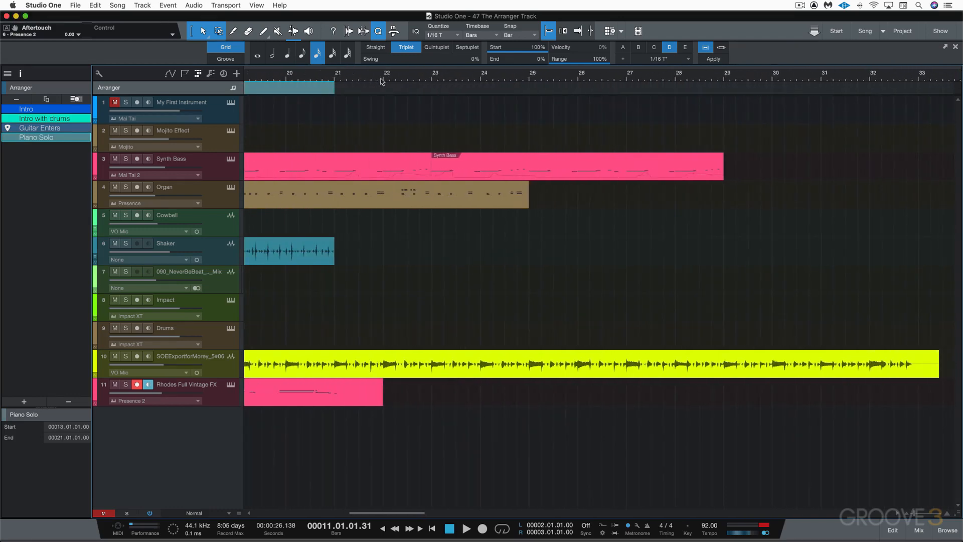
{"action": "left_click_drag", "start_coordinate": [336, 85], "coordinate": [723, 93]}
{"action": "left_click", "coordinate": [413, 91]}
{"action": "key", "text": "z"}
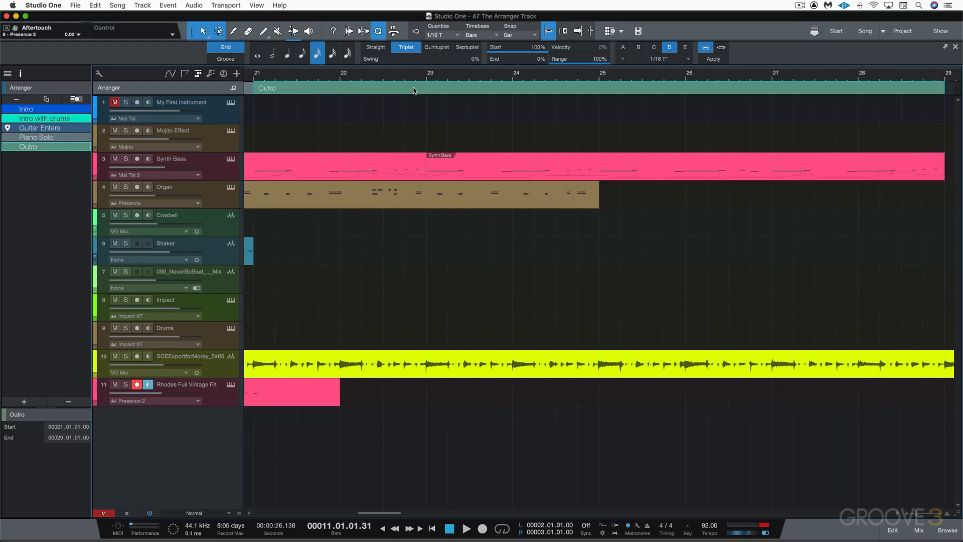
{"action": "key", "text": "z"}
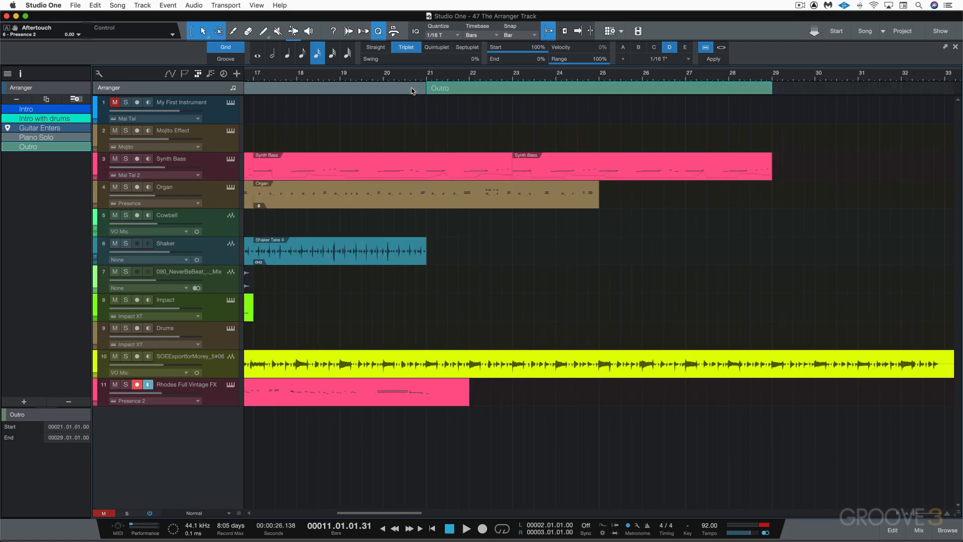
{"action": "right_click", "coordinate": [456, 91]}
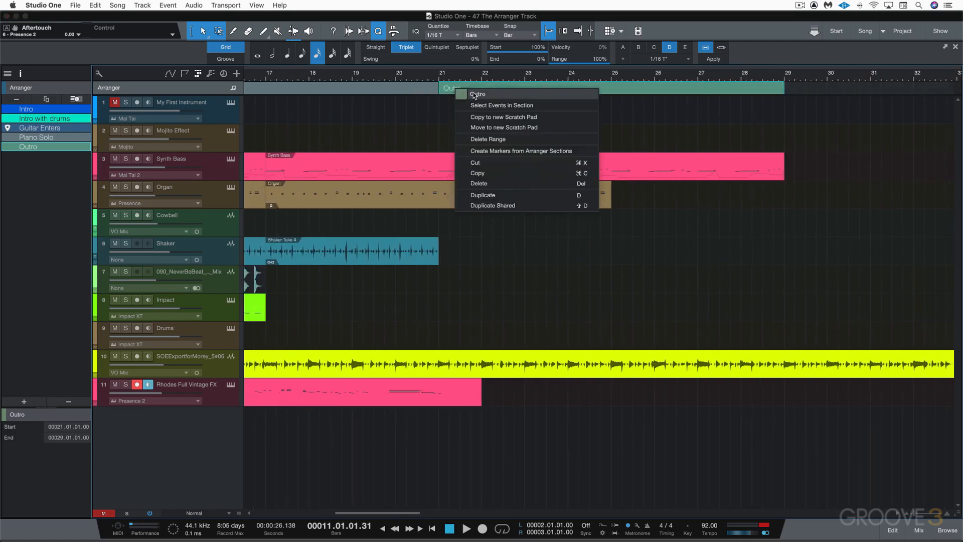
{"action": "left_click", "coordinate": [480, 94]}
{"action": "type", "text": "Guitar Solo"}
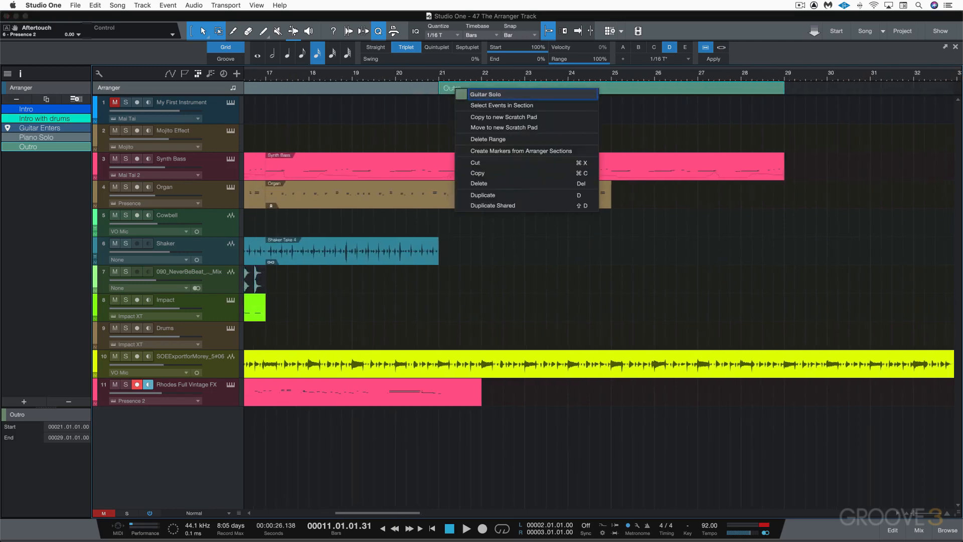
{"action": "key", "text": "Return"}
{"action": "left_click", "coordinate": [690, 130]}
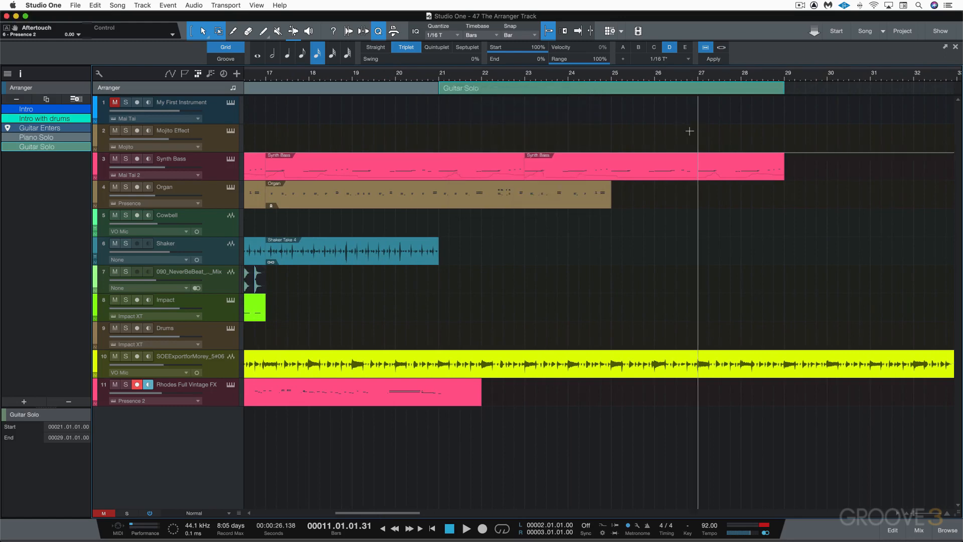
Draw an arranger section over bars 29 to 33, rename it "Reprise" and colour it yellow.
{"action": "scroll", "coordinate": [764, 122], "scroll_direction": "right", "scroll_amount": 3}
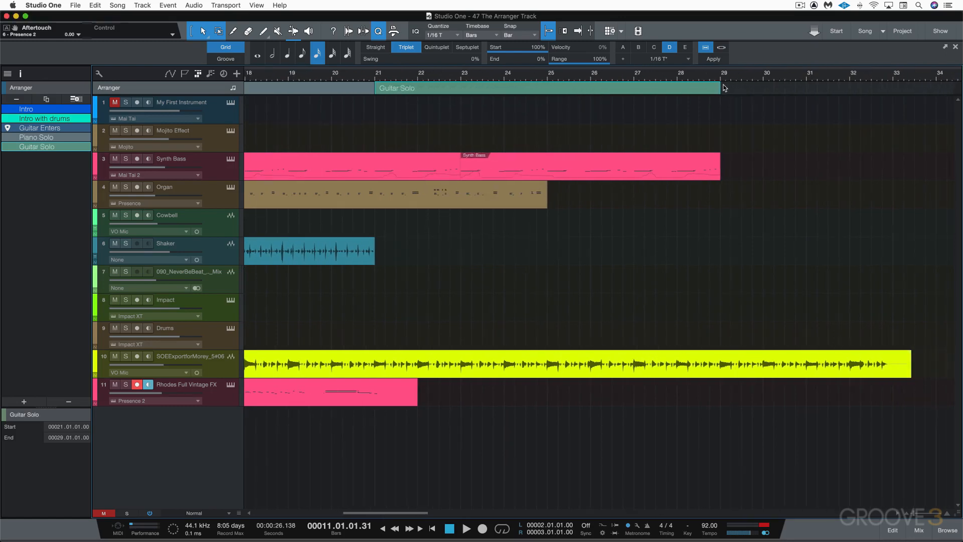
{"action": "left_click_drag", "start_coordinate": [725, 88], "coordinate": [884, 89]}
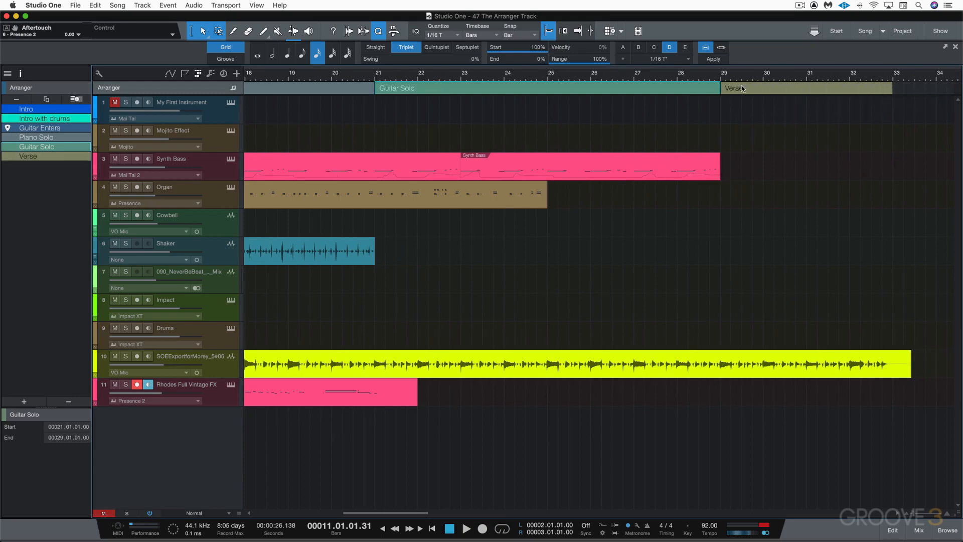
{"action": "right_click", "coordinate": [743, 88]}
{"action": "type", "text": "Reprise"}
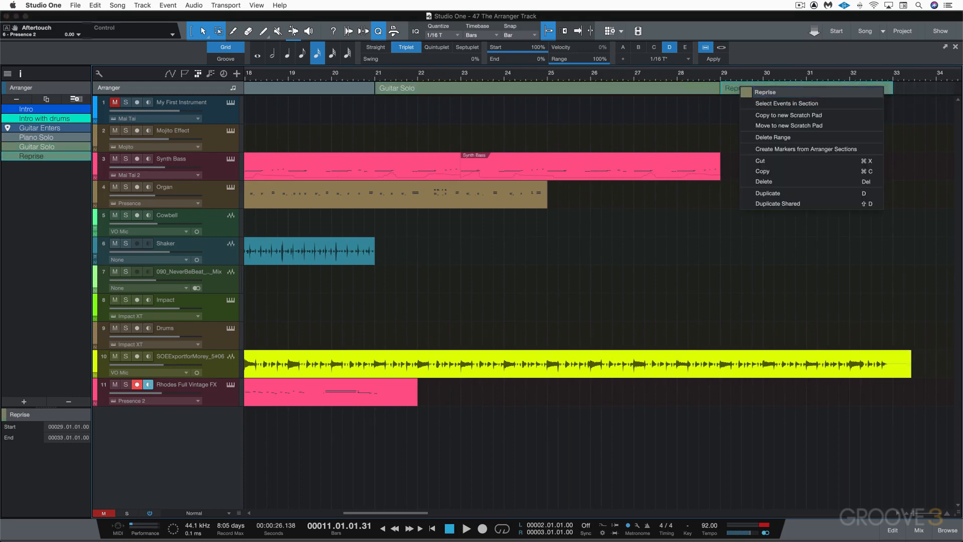
{"action": "left_click", "coordinate": [746, 92]}
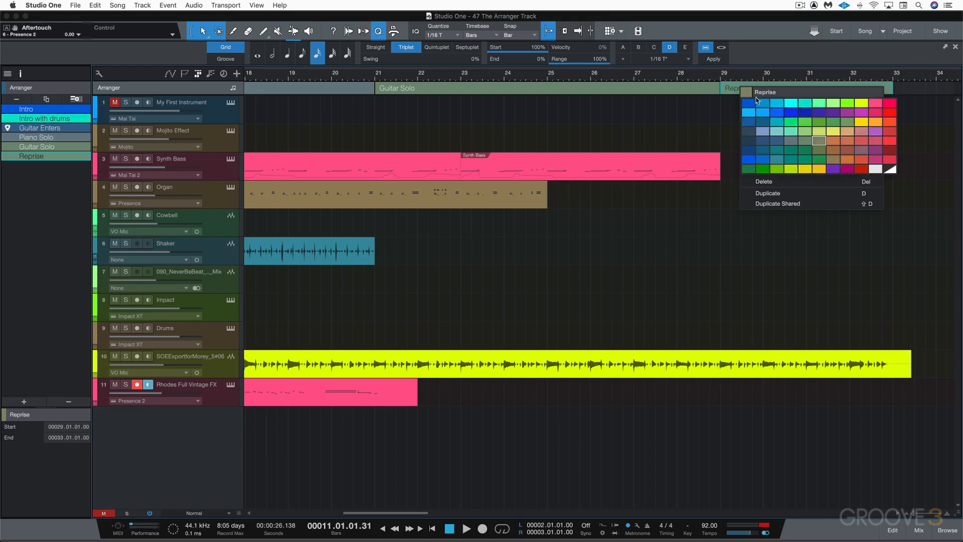
{"action": "left_click", "coordinate": [820, 169]}
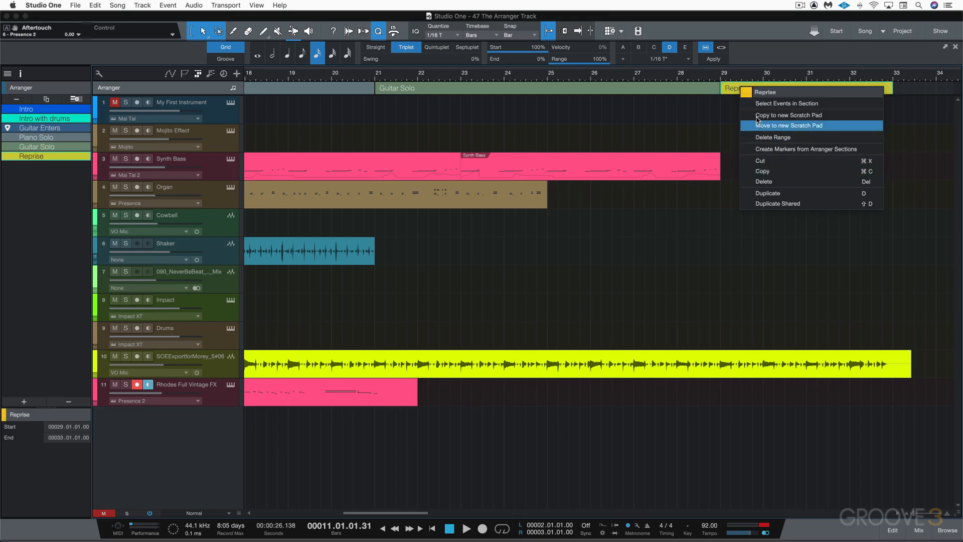
{"action": "left_click", "coordinate": [724, 104]}
Zoom the timeline out for an overview of the arranger sections up to the Reprise.
{"action": "key", "text": "w"}
{"action": "key", "text": "w"}
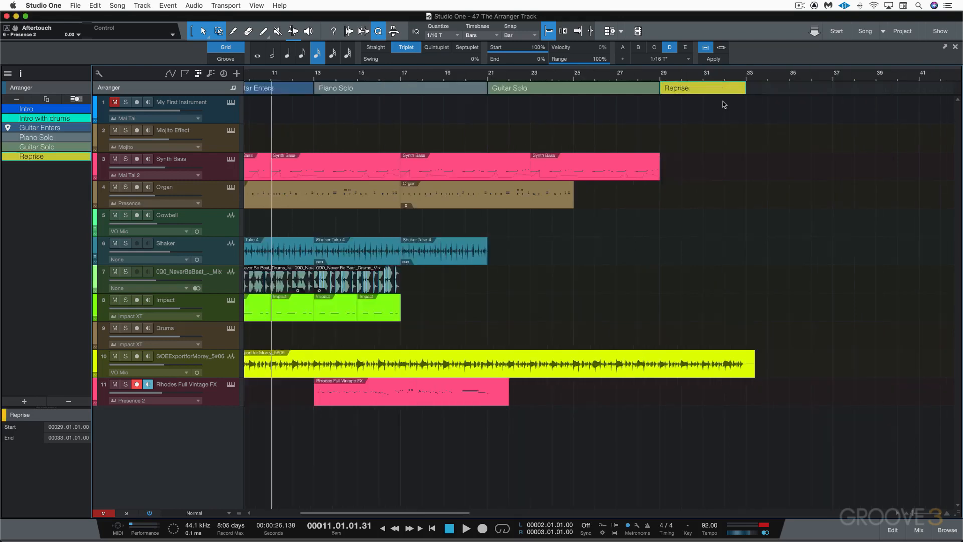
{"action": "scroll", "coordinate": [592, 120], "scroll_direction": "left", "scroll_amount": 5}
{"action": "key", "text": "e"}
{"action": "key", "text": "e"}
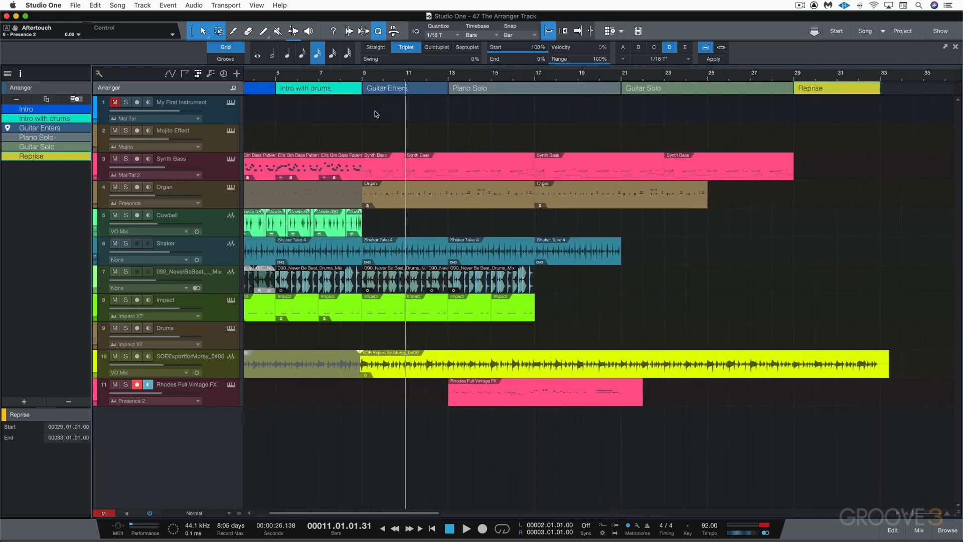
Delete the range of the Guitar Enters section together with its events, and undo the deletion.
{"action": "right_click", "coordinate": [287, 90]}
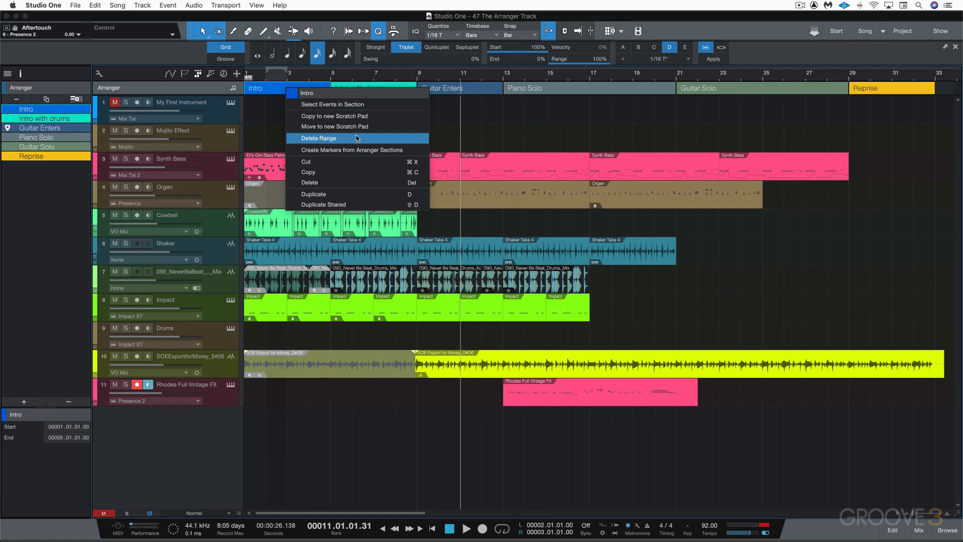
{"action": "left_click", "coordinate": [470, 116]}
{"action": "left_click", "coordinate": [461, 90]}
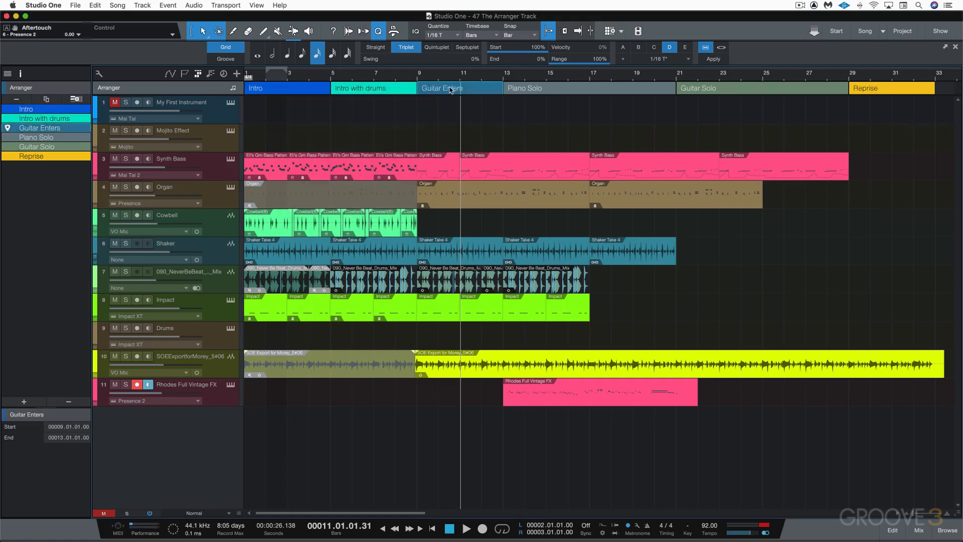
{"action": "right_click", "coordinate": [450, 89]}
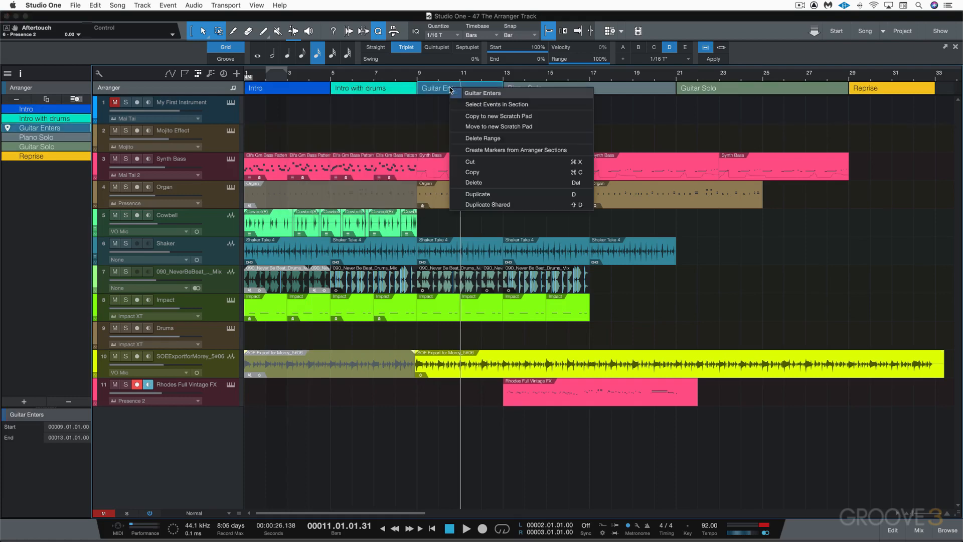
{"action": "left_click", "coordinate": [483, 140]}
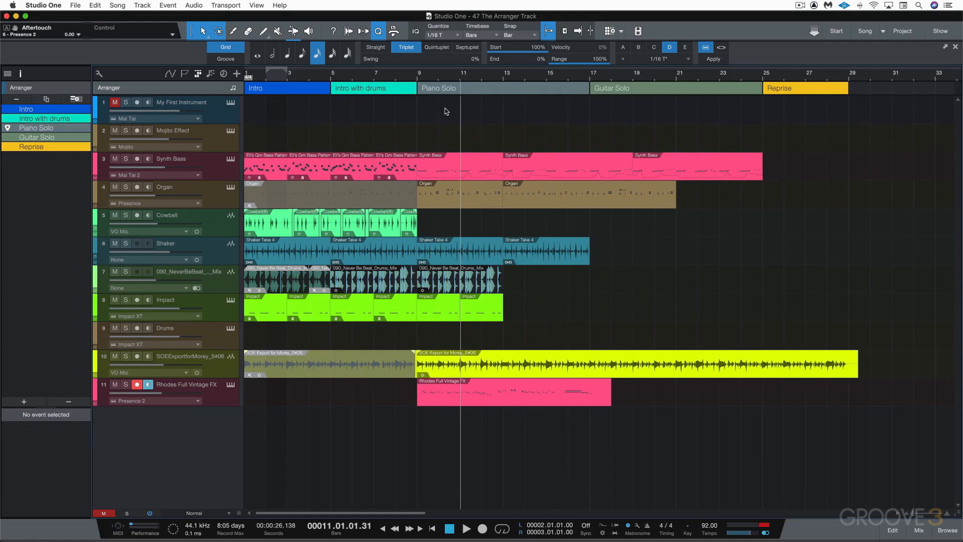
{"action": "key", "text": "super+z"}
Delete only the Guitar Enters section from the Arranger Track, leaving its events in place, and undo the deletion.
{"action": "right_click", "coordinate": [444, 90]}
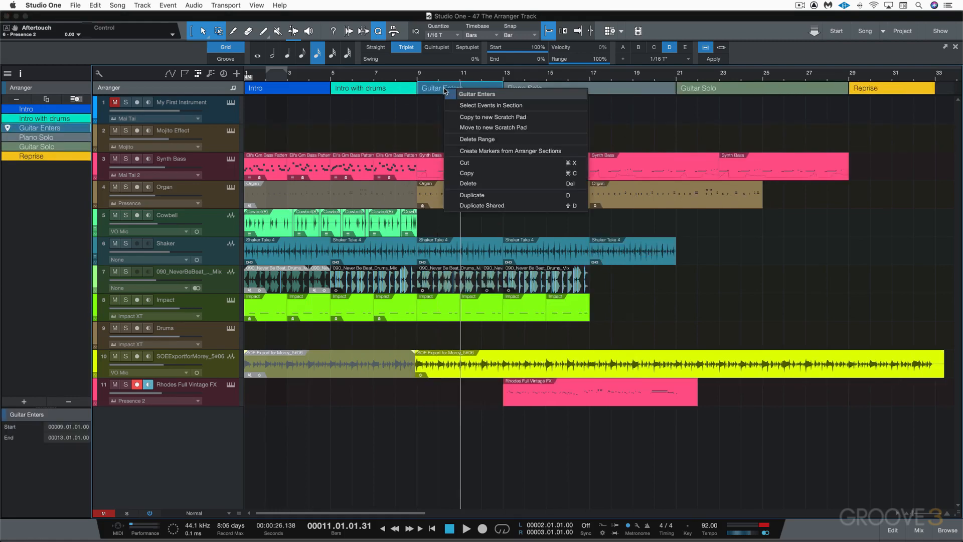
{"action": "left_click", "coordinate": [467, 163]}
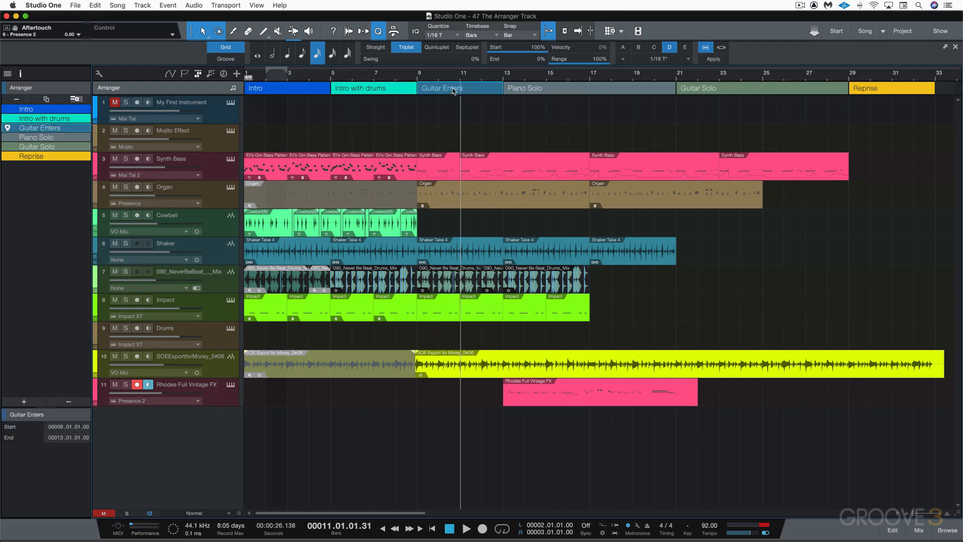
{"action": "key", "text": "Delete"}
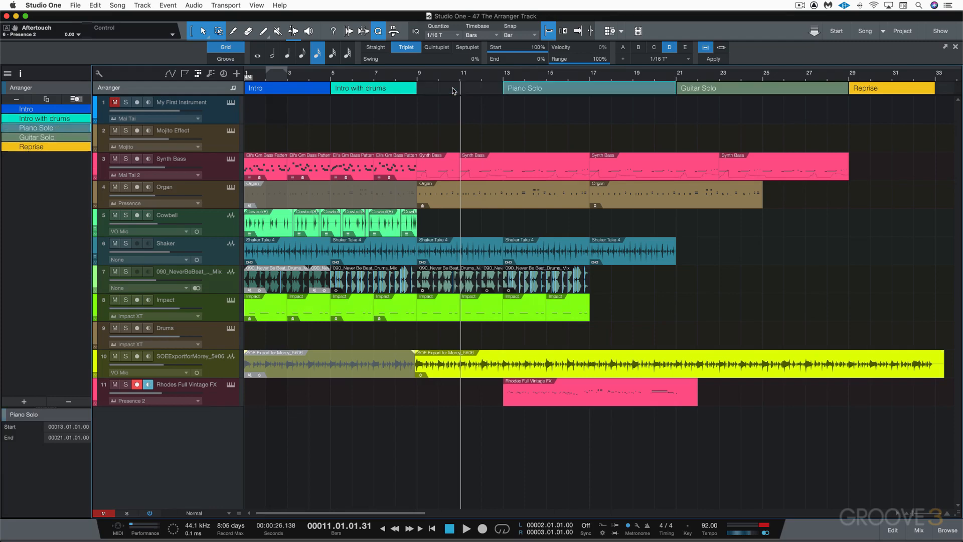
{"action": "key", "text": "super+z"}
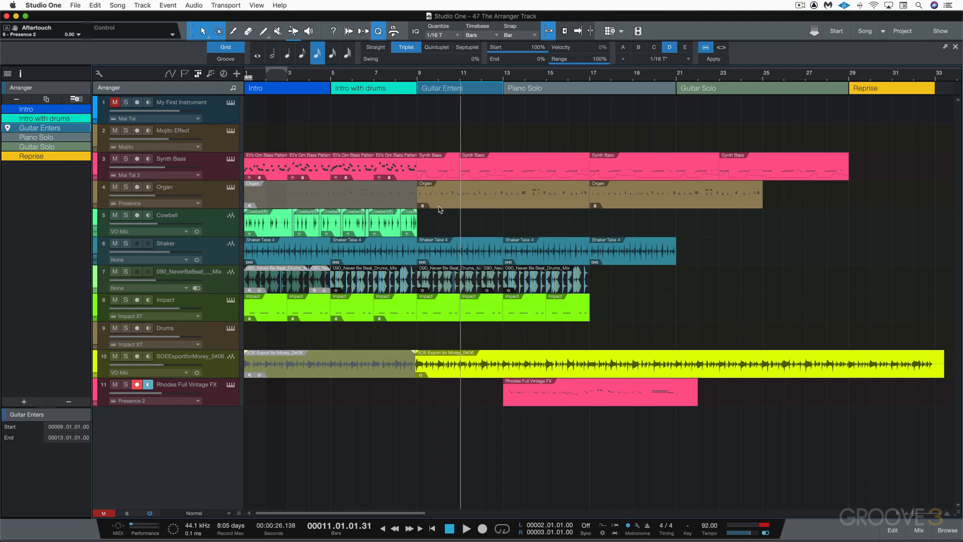
Move the Piano Solo section with its events to bar 33, behind the Reprise, and back to bar 13.
{"action": "left_click", "coordinate": [234, 88]}
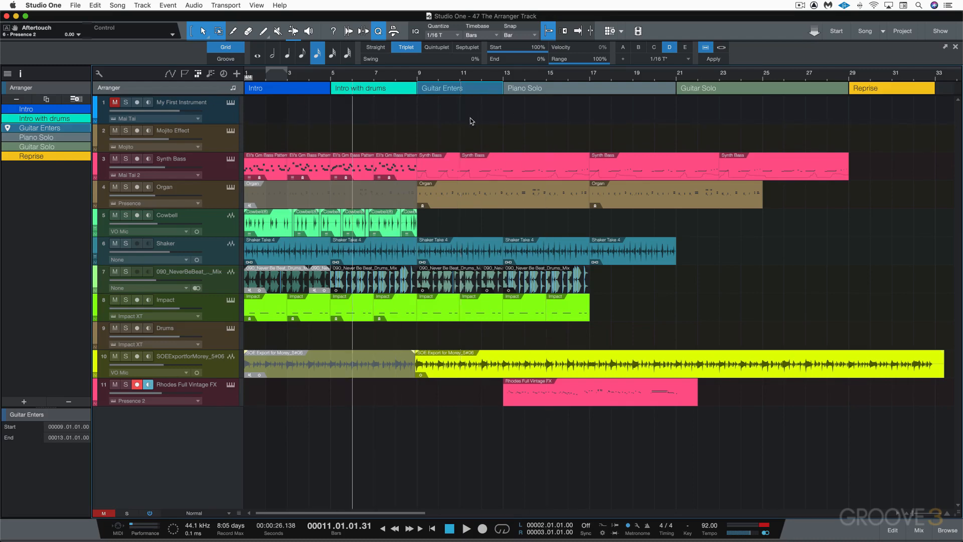
{"action": "key", "text": "w"}
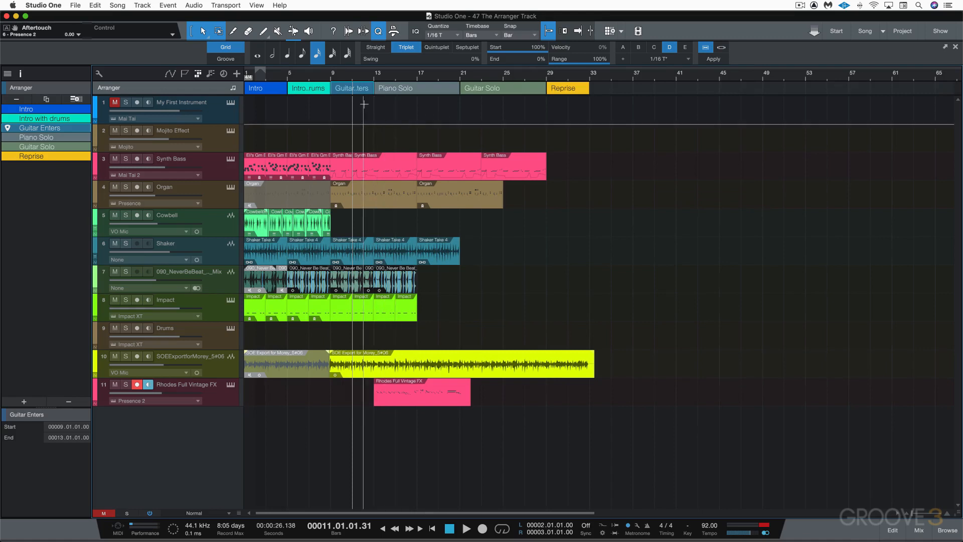
{"action": "key", "text": "e"}
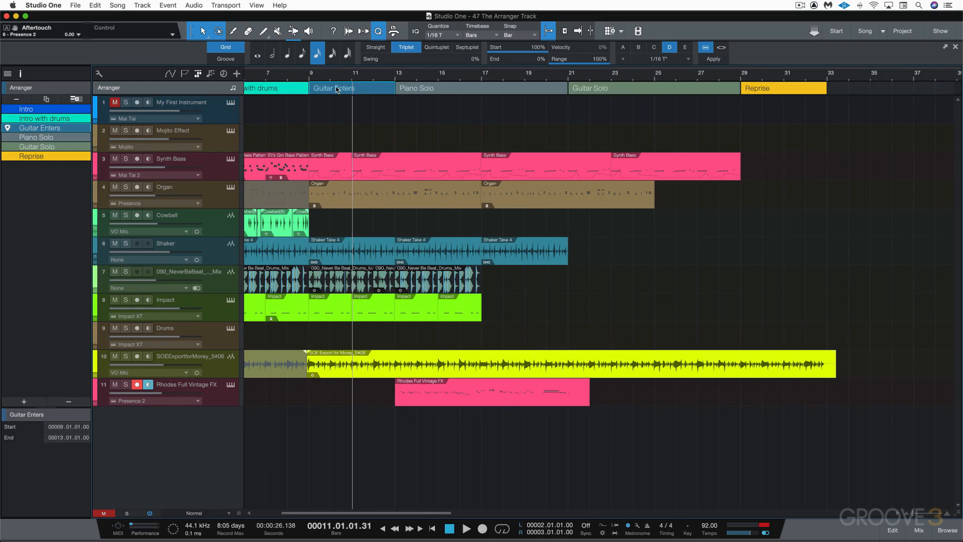
{"action": "left_click_drag", "start_coordinate": [420, 89], "coordinate": [852, 89]}
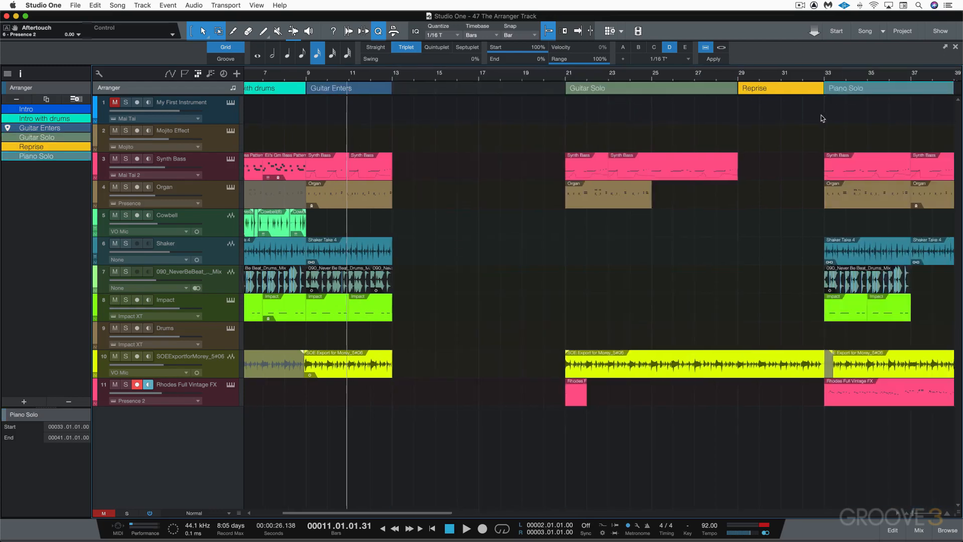
{"action": "scroll", "coordinate": [823, 118], "scroll_direction": "right", "scroll_amount": 2}
{"action": "scroll", "coordinate": [808, 119], "scroll_direction": "right", "scroll_amount": 2}
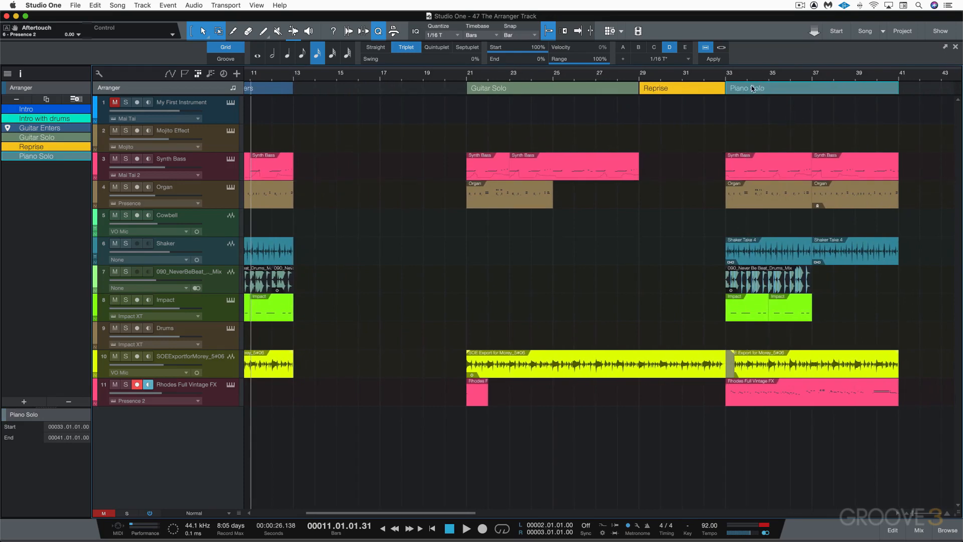
{"action": "left_click_drag", "start_coordinate": [752, 88], "coordinate": [319, 88]}
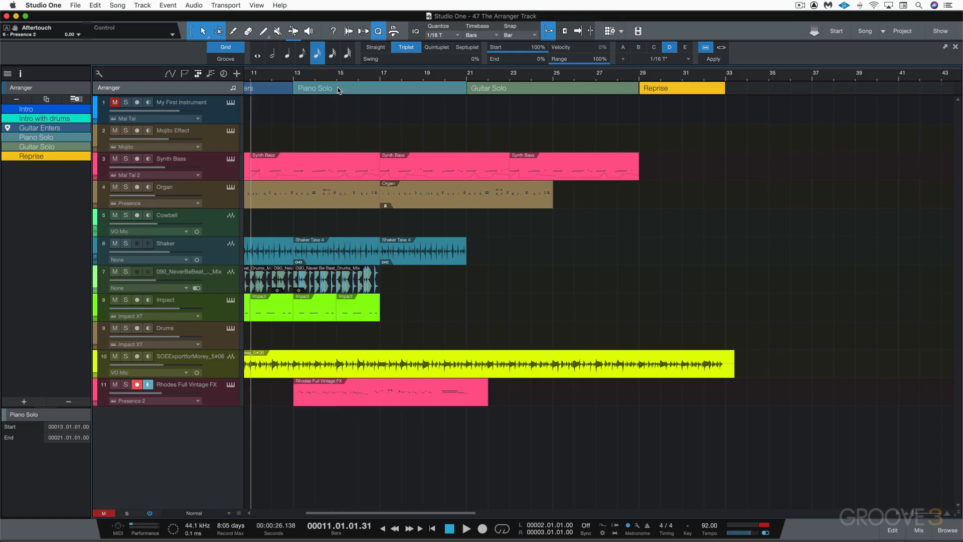
Move only the Piano Solo section to bar 34, leaving its events in place, and undo the move.
{"action": "left_click_drag", "start_coordinate": [339, 90], "coordinate": [786, 87]}
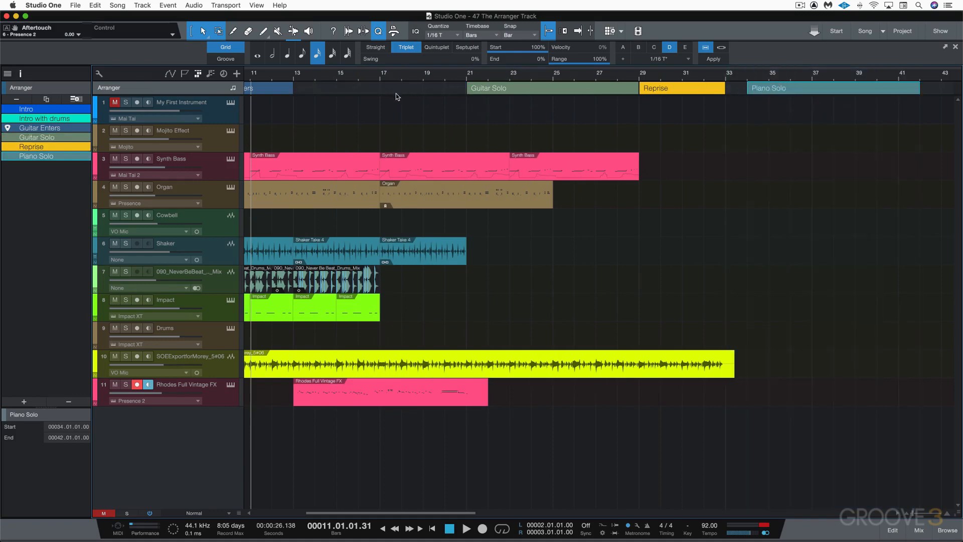
{"action": "key", "text": "super+z"}
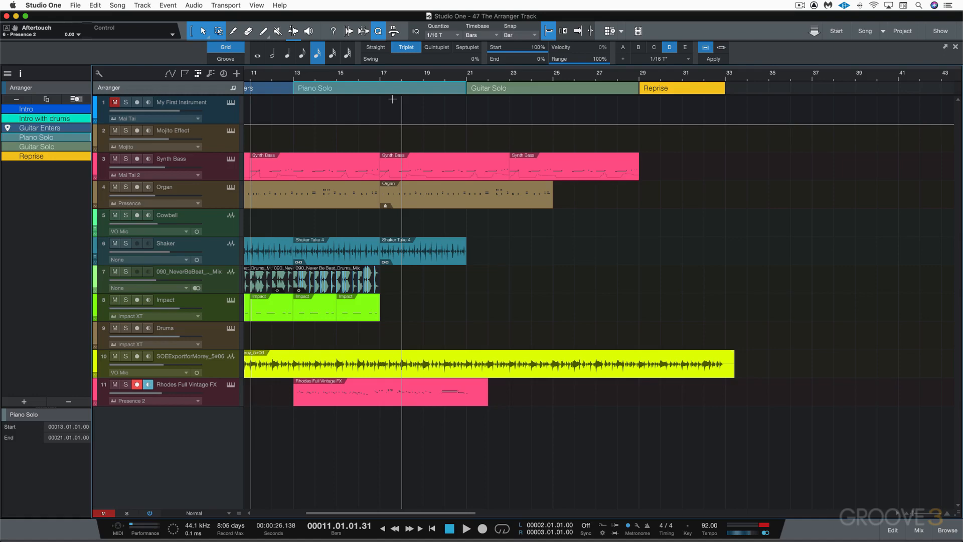
Try the Intro with drums section behind Guitar Enters at bar 9, playing the new order from bar 3, and undo the move.
{"action": "scroll", "coordinate": [393, 99], "scroll_direction": "left", "scroll_amount": 10}
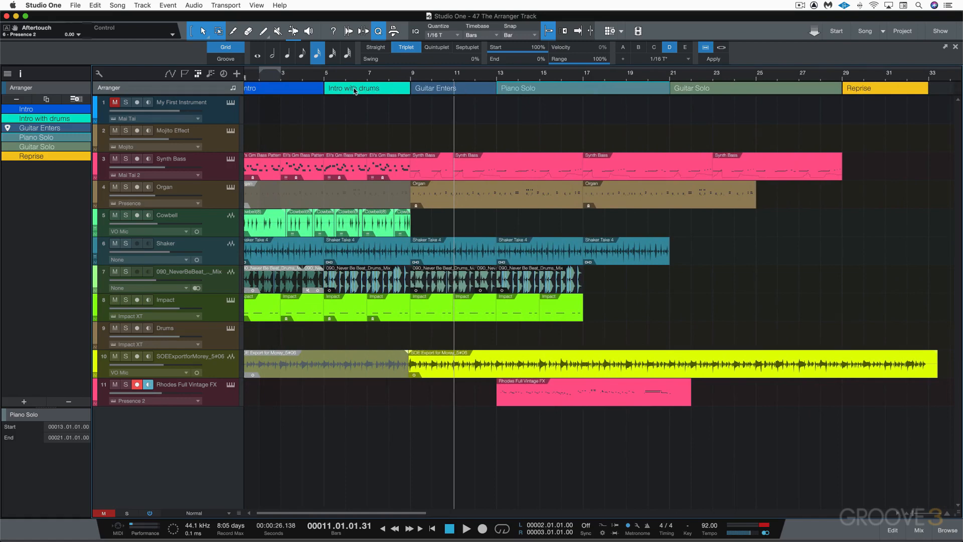
{"action": "left_click_drag", "start_coordinate": [354, 91], "coordinate": [499, 91]}
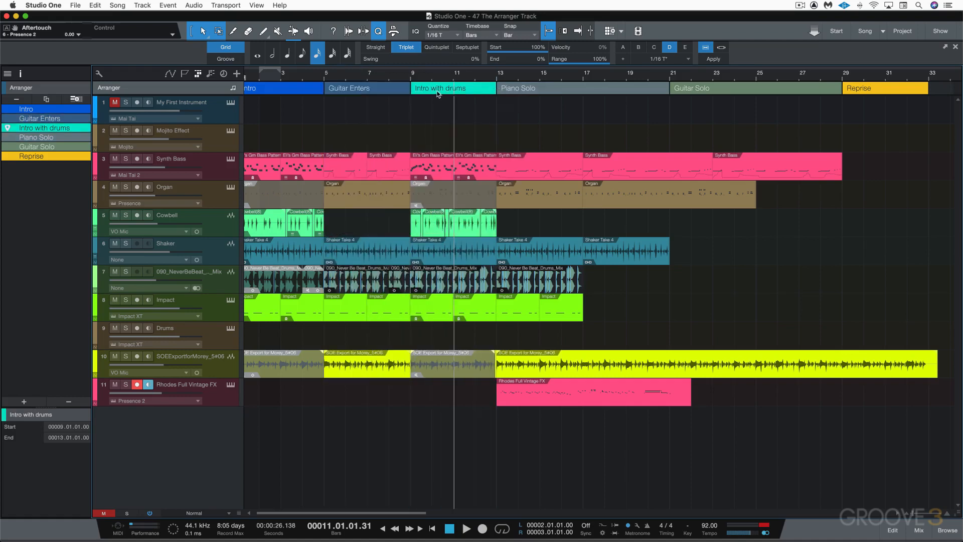
{"action": "double_click", "coordinate": [281, 78]}
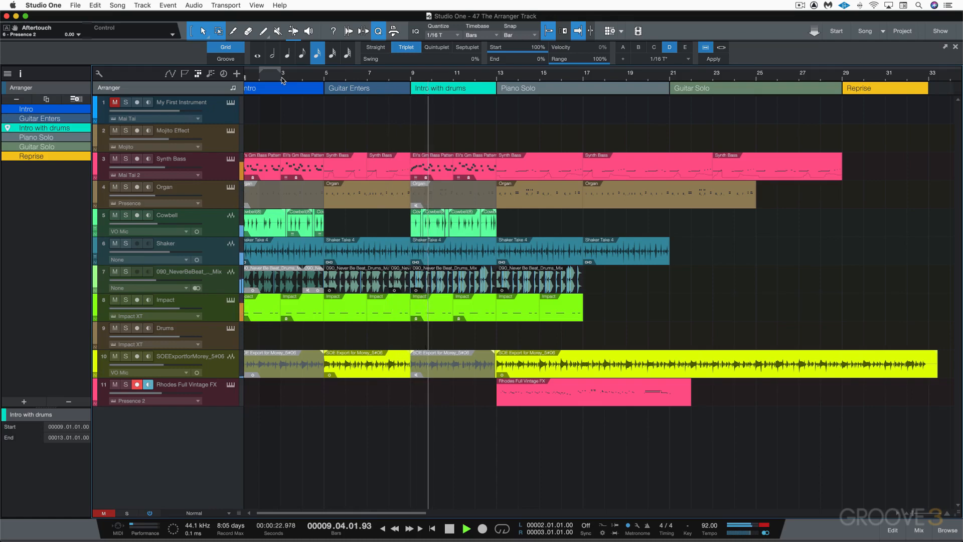
{"action": "key", "text": "space"}
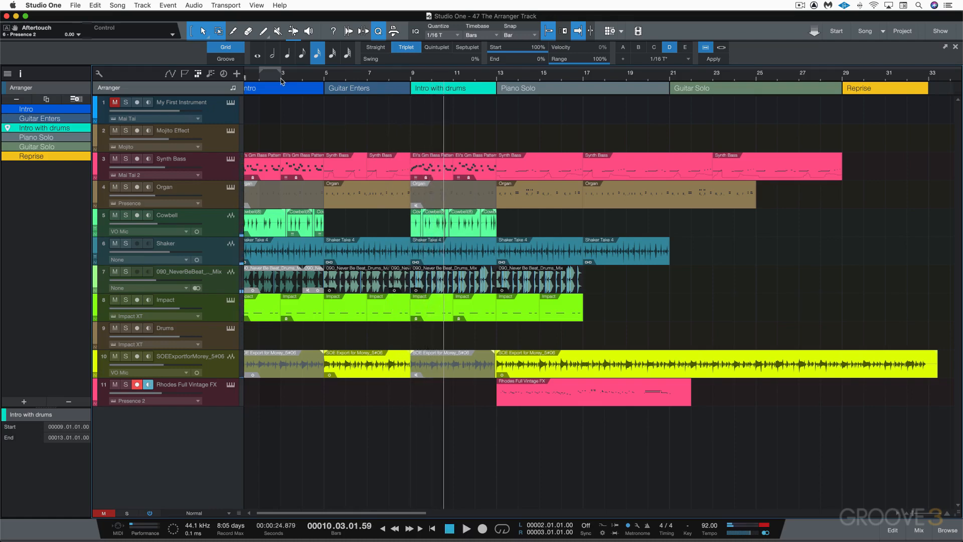
{"action": "key", "text": "super+z"}
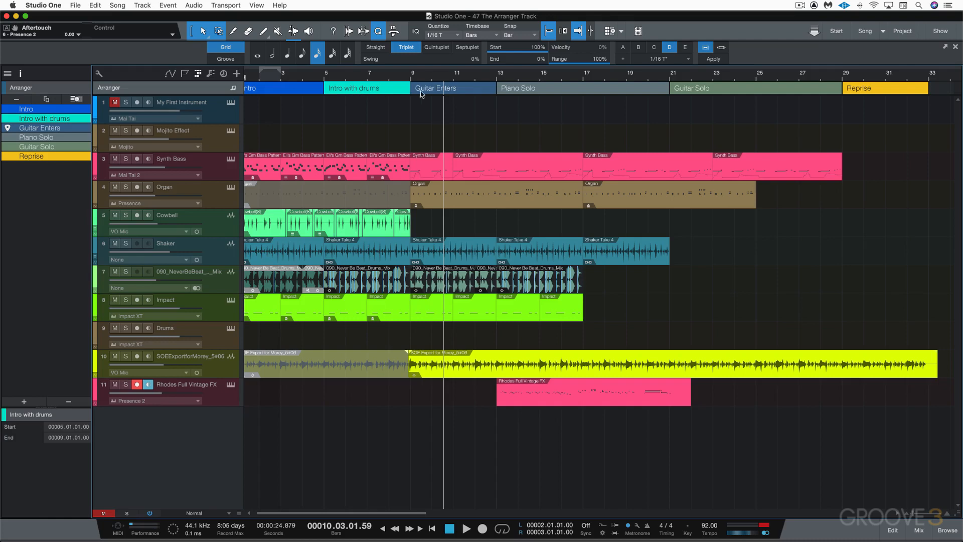
Replace the Intro with drums section with Guitar Enters at bar 5, and undo the replacement.
{"action": "left_click_drag", "start_coordinate": [448, 91], "coordinate": [359, 89]}
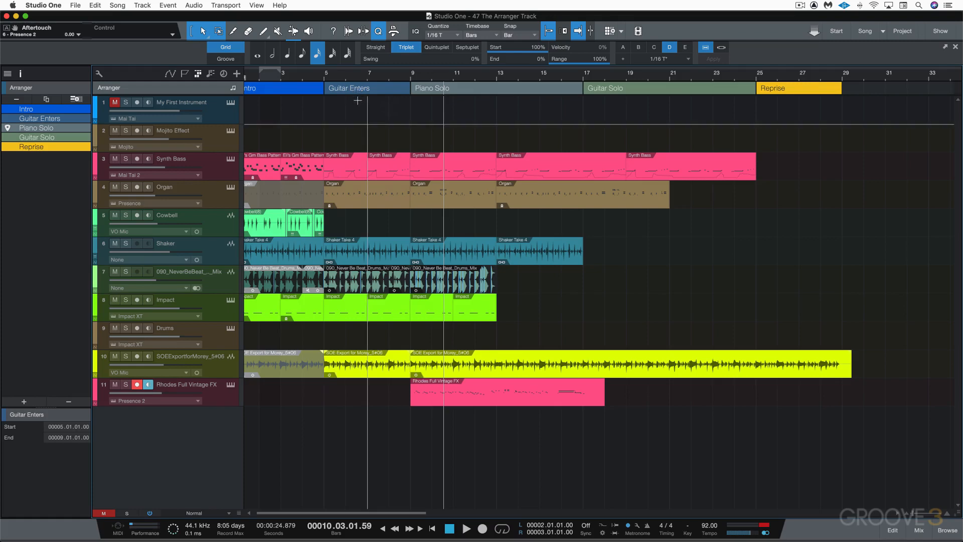
{"action": "key", "text": "super+z"}
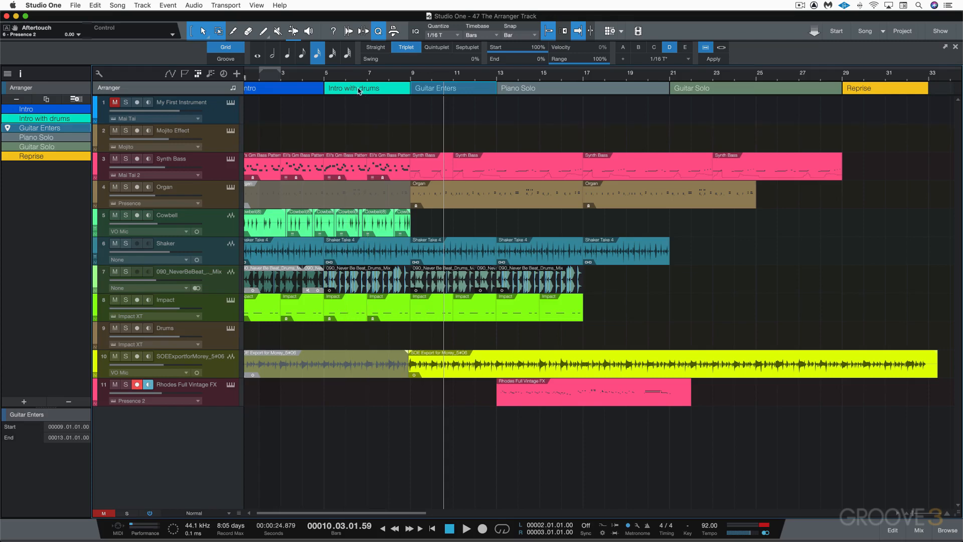
Move the Intro with drums section over the first four bars of Piano Solo, overwriting them, and undo the move.
{"action": "left_click", "coordinate": [359, 90]}
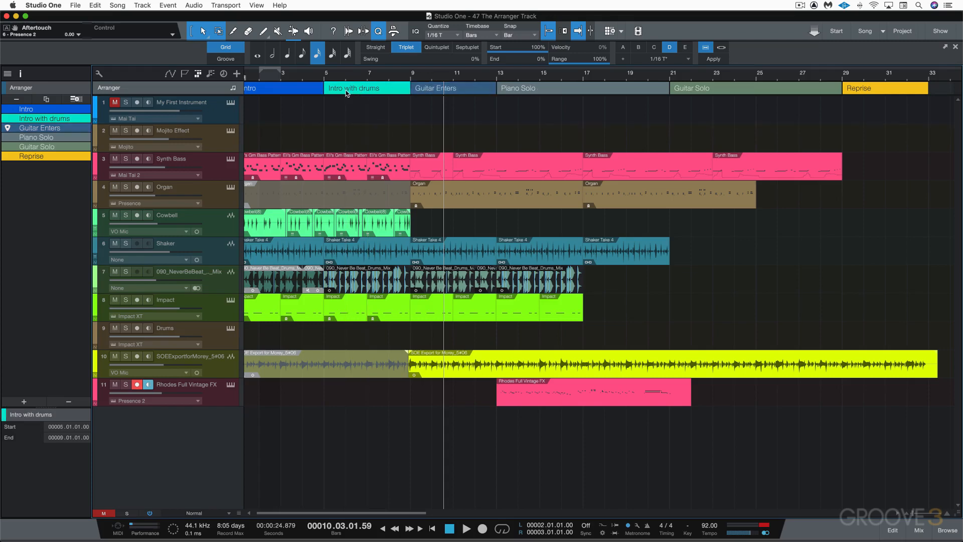
{"action": "left_click_drag", "start_coordinate": [359, 90], "coordinate": [508, 90]}
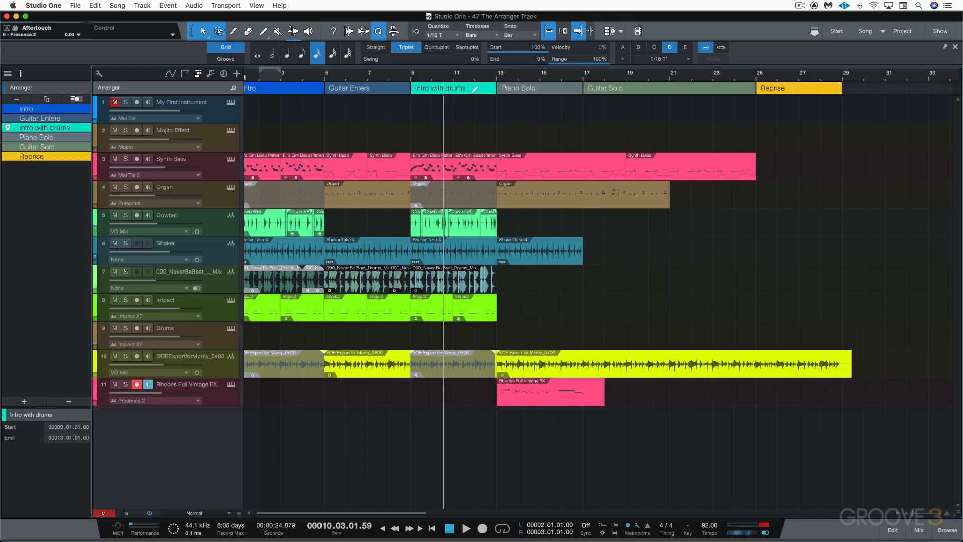
{"action": "left_click_drag", "start_coordinate": [474, 89], "coordinate": [457, 99]}
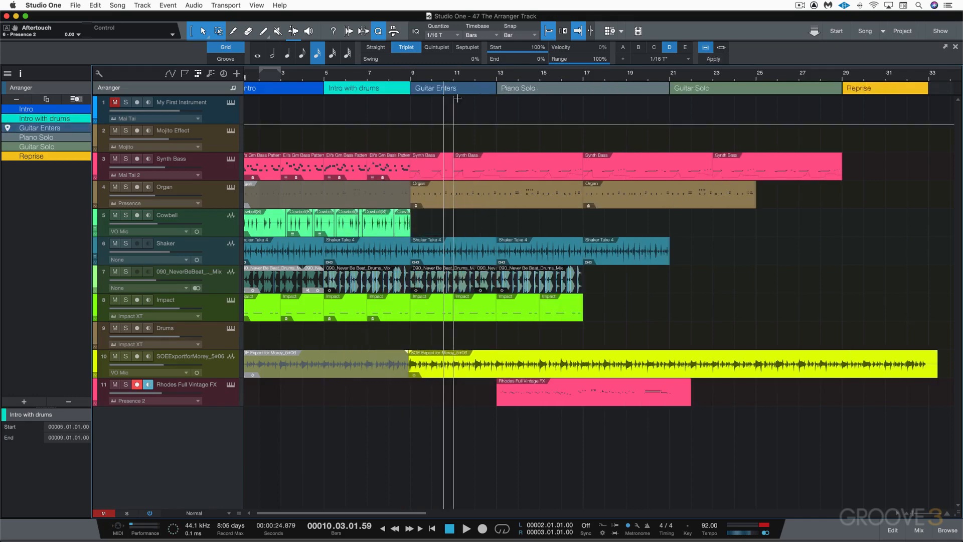
Create markers from the arranger sections, and briefly show the marker track to check them.
{"action": "right_click", "coordinate": [368, 90]}
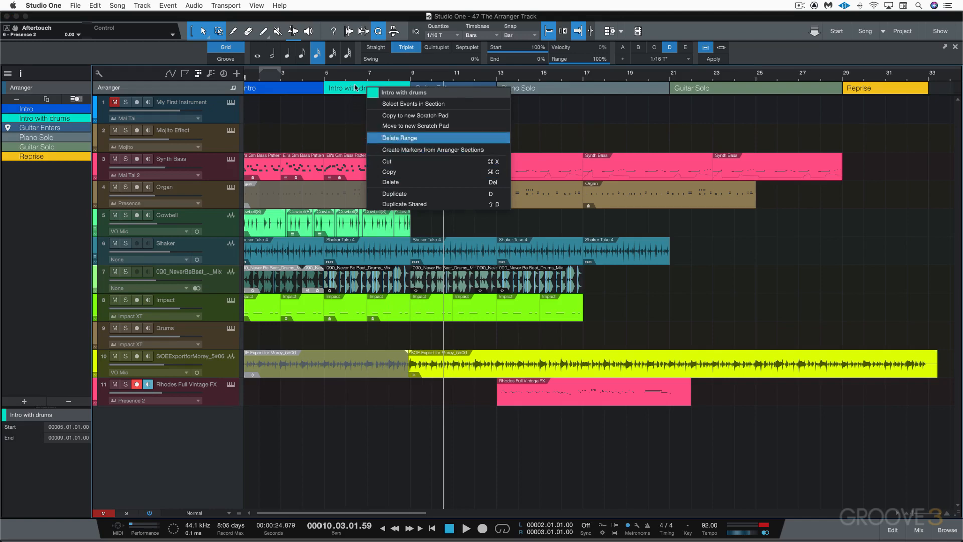
{"action": "left_click", "coordinate": [355, 88]}
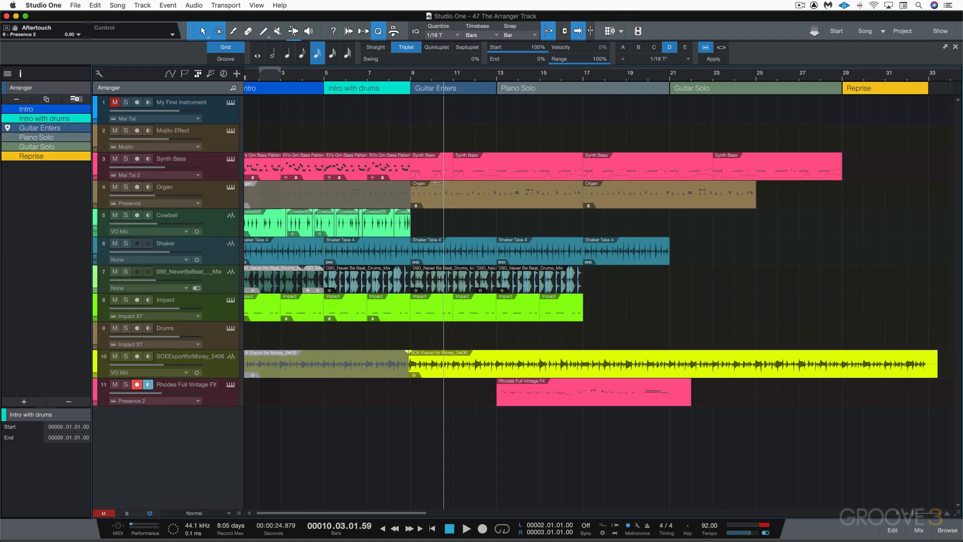
{"action": "right_click", "coordinate": [361, 89]}
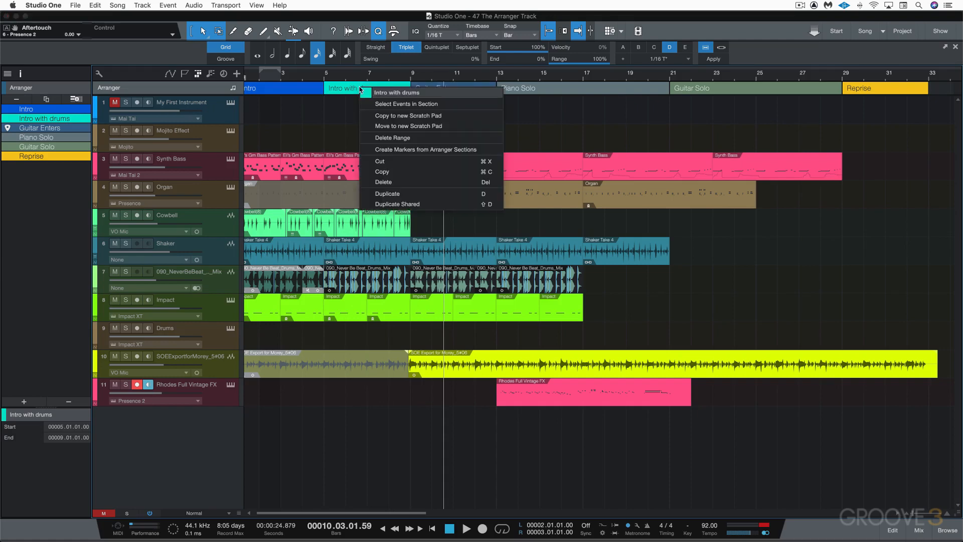
{"action": "left_click", "coordinate": [398, 149]}
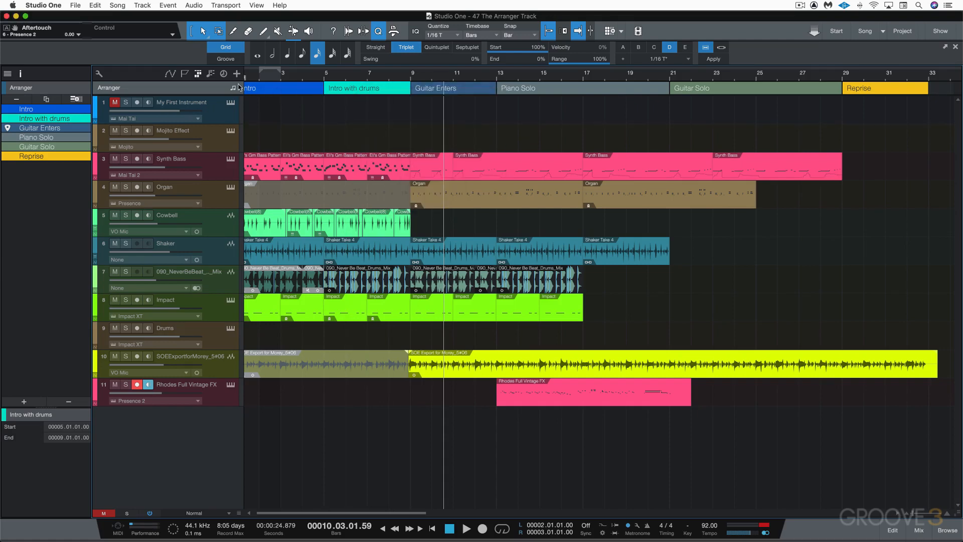
{"action": "left_click", "coordinate": [184, 75]}
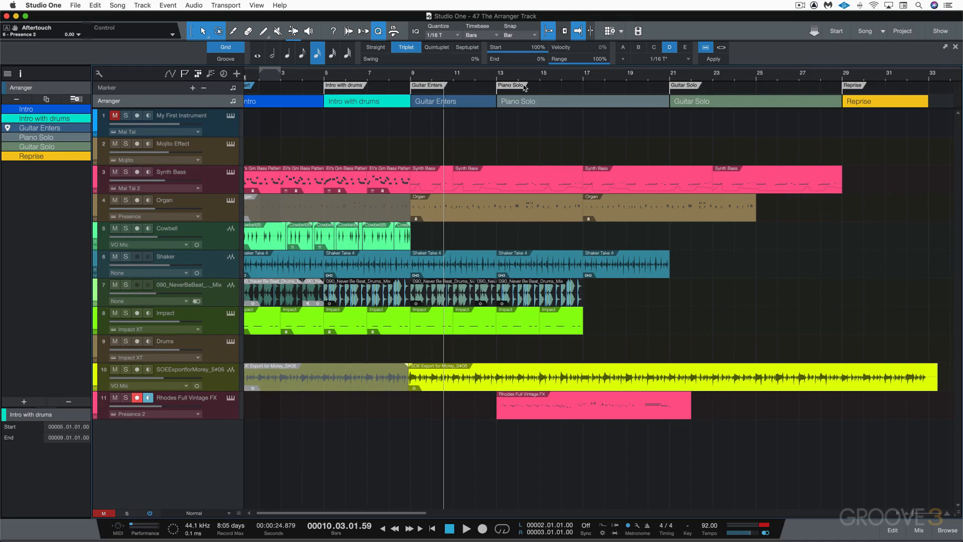
{"action": "left_click", "coordinate": [184, 75]}
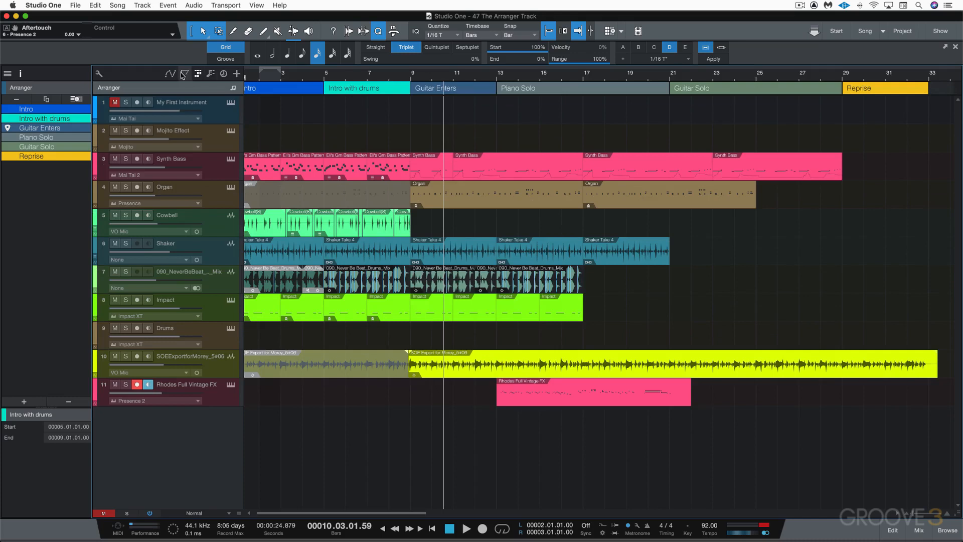
Select the events inside Guitar Enters and Intro with drums in turn, and zoom the timeline to Intro with drums.
{"action": "left_click", "coordinate": [453, 88]}
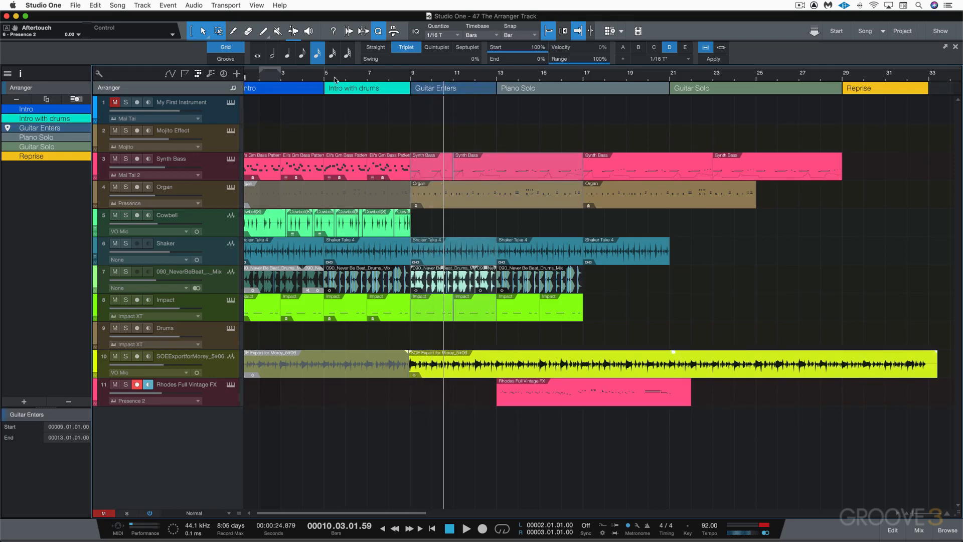
{"action": "left_click", "coordinate": [350, 91]}
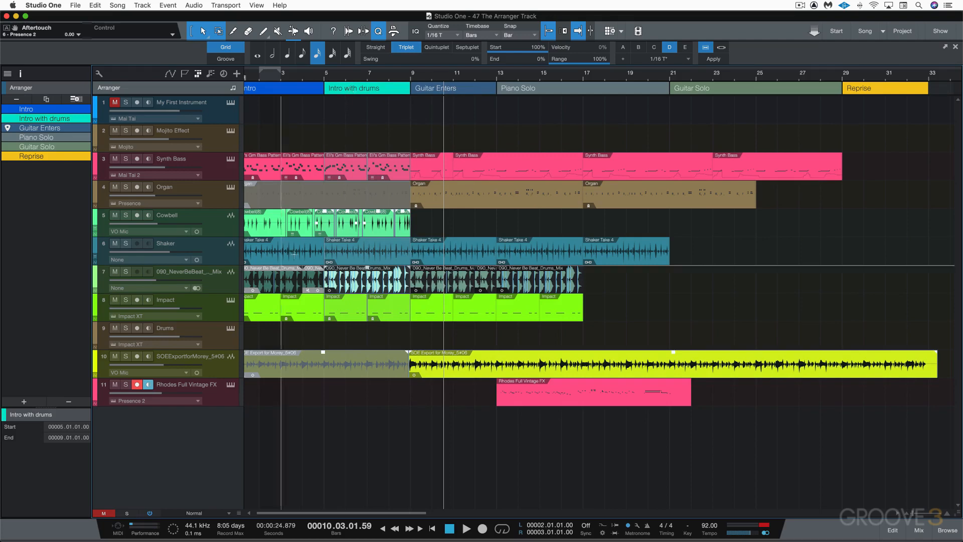
{"action": "double_click", "coordinate": [369, 91]}
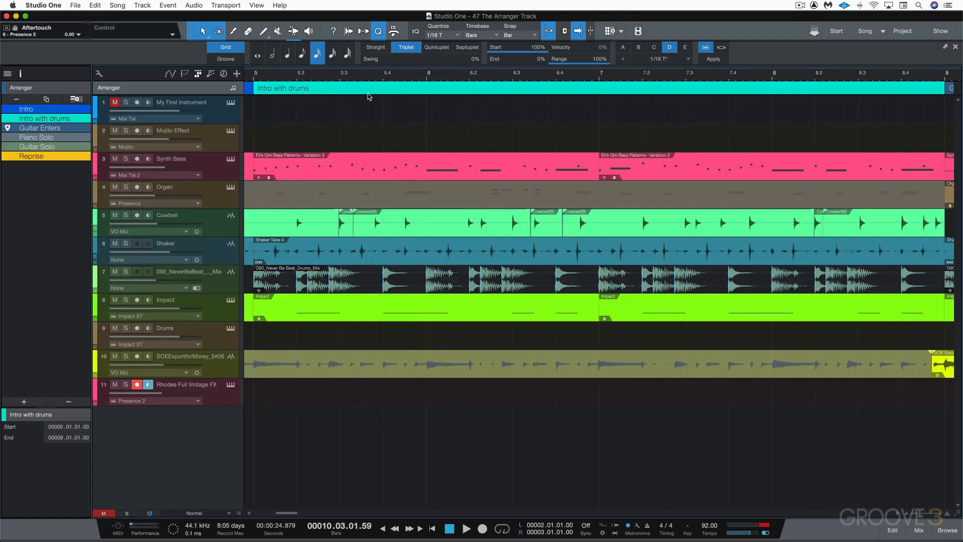
Copy the Guitar Enters section to a new scratch pad, and undo the copy.
{"action": "key", "text": "w"}
{"action": "key", "text": "w"}
{"action": "key", "text": "w"}
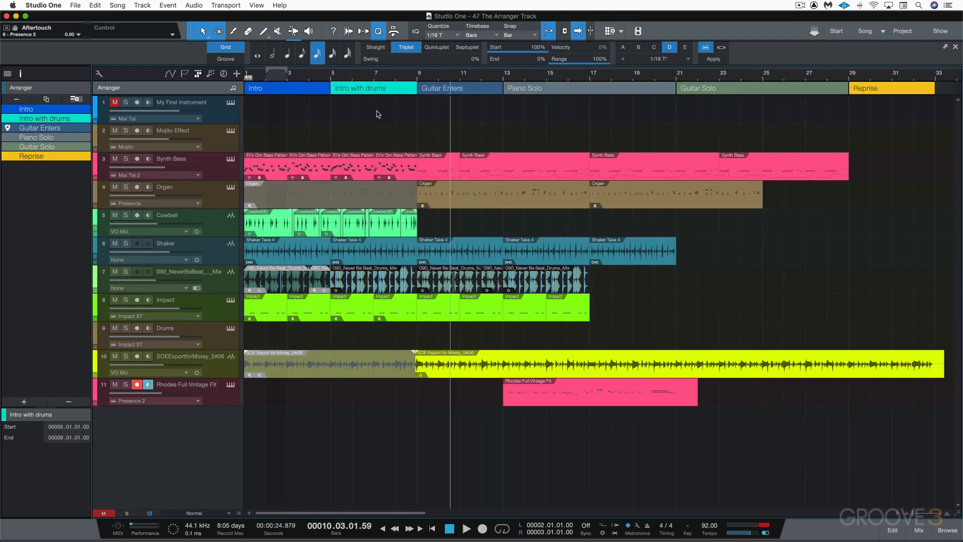
{"action": "right_click", "coordinate": [462, 90]}
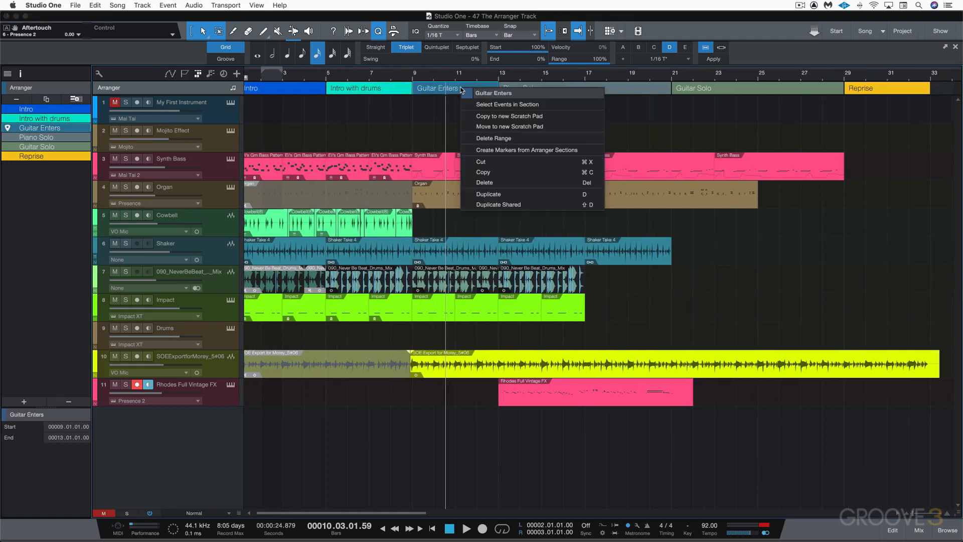
{"action": "left_click", "coordinate": [499, 119]}
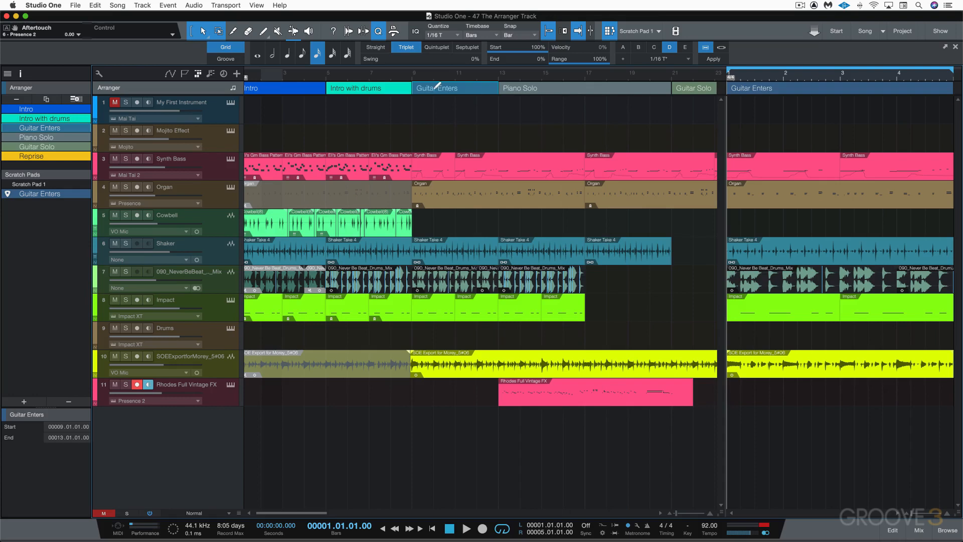
{"action": "key", "text": "super+z"}
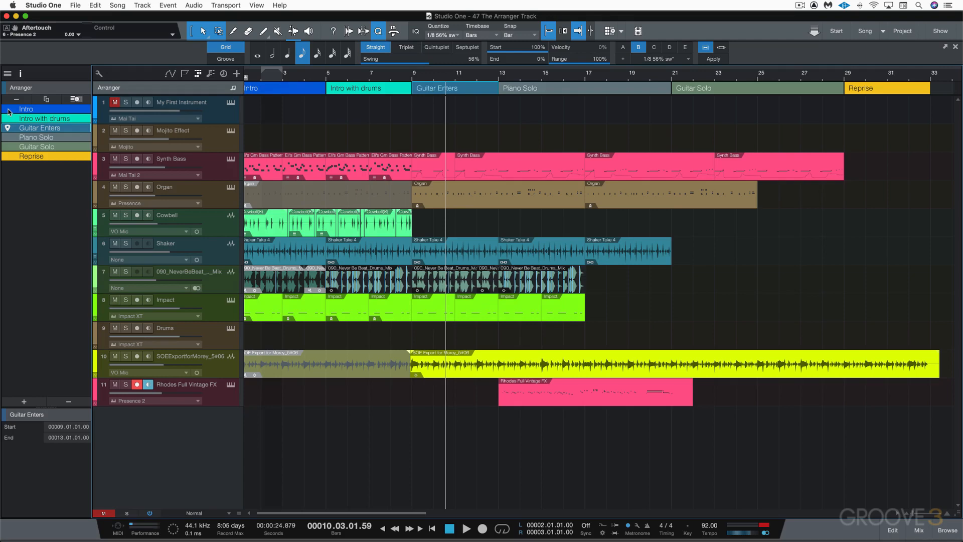
Jump the playhead to the start of each arranger section in turn, from Intro through Reprise, using the section list.
{"action": "left_click", "coordinate": [8, 109]}
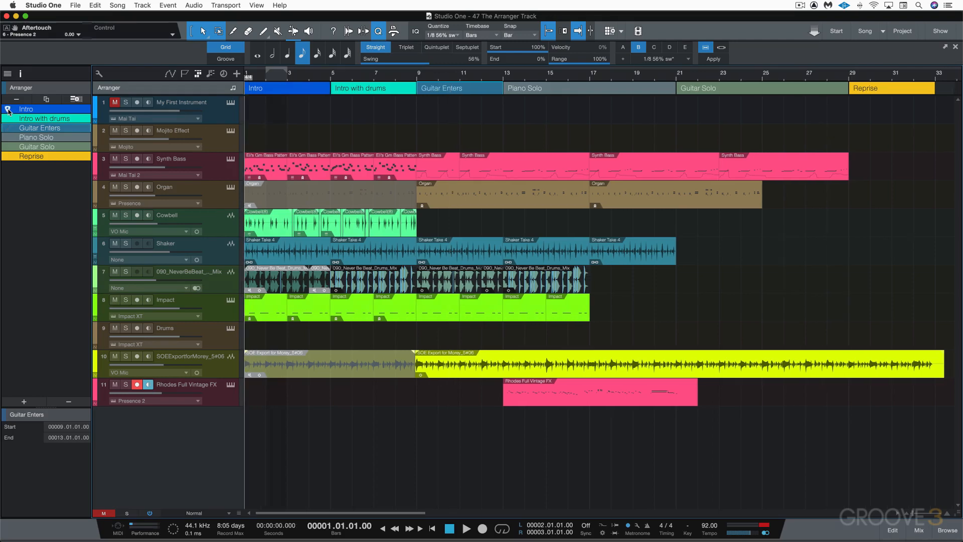
{"action": "left_click", "coordinate": [8, 119]}
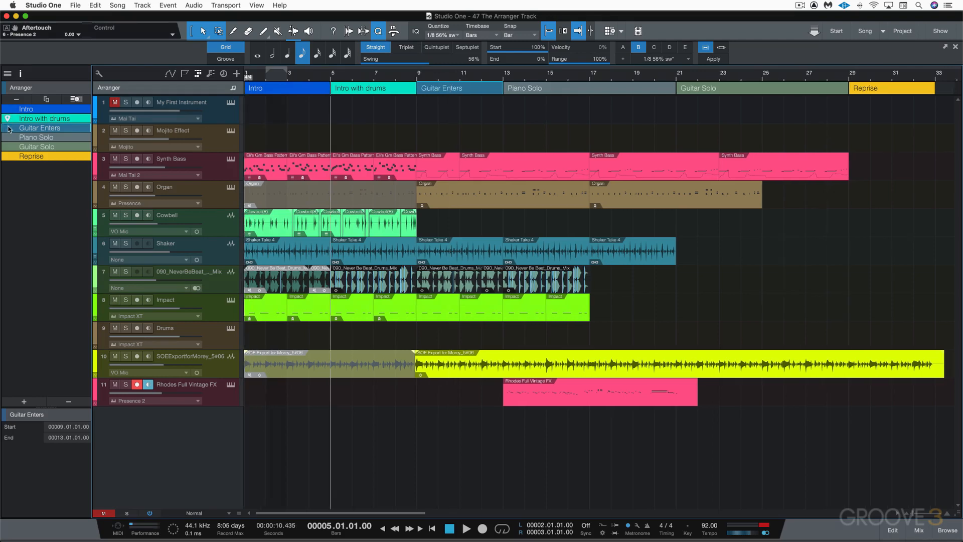
{"action": "left_click", "coordinate": [8, 128]}
{"action": "left_click", "coordinate": [8, 138]}
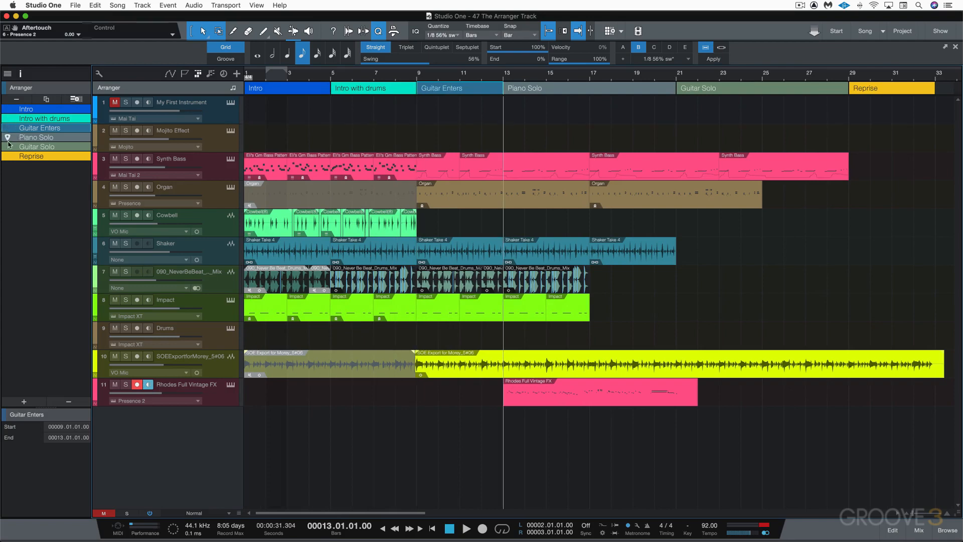
{"action": "left_click", "coordinate": [8, 147]}
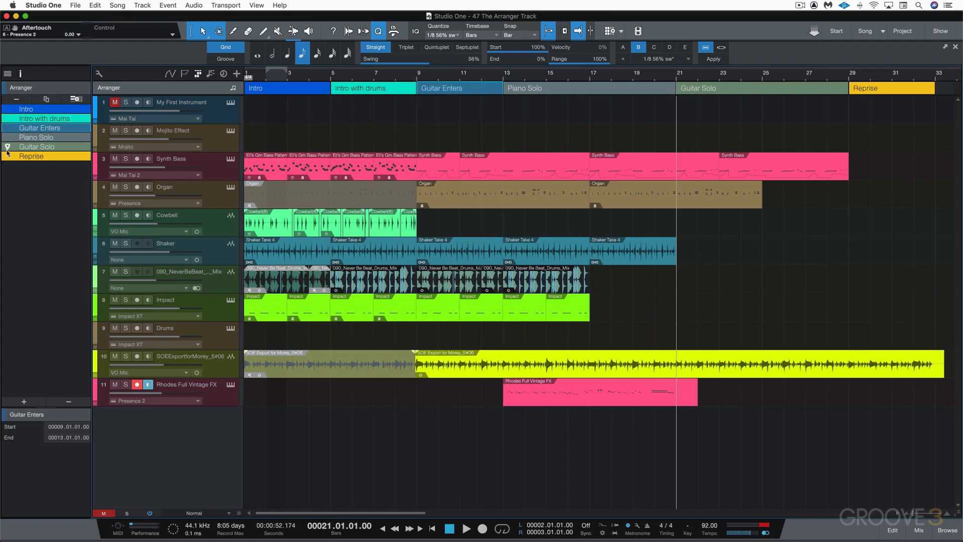
{"action": "left_click", "coordinate": [8, 156]}
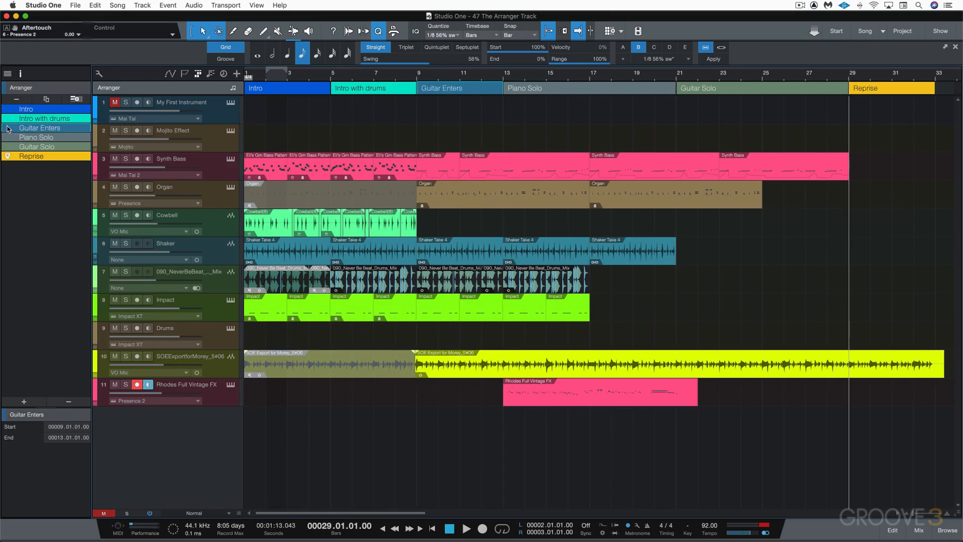
Play from Guitar Enters, jump to Piano Solo and Guitar Solo during playback, and stop; briefly play Intro with drums as well.
{"action": "left_click", "coordinate": [8, 128]}
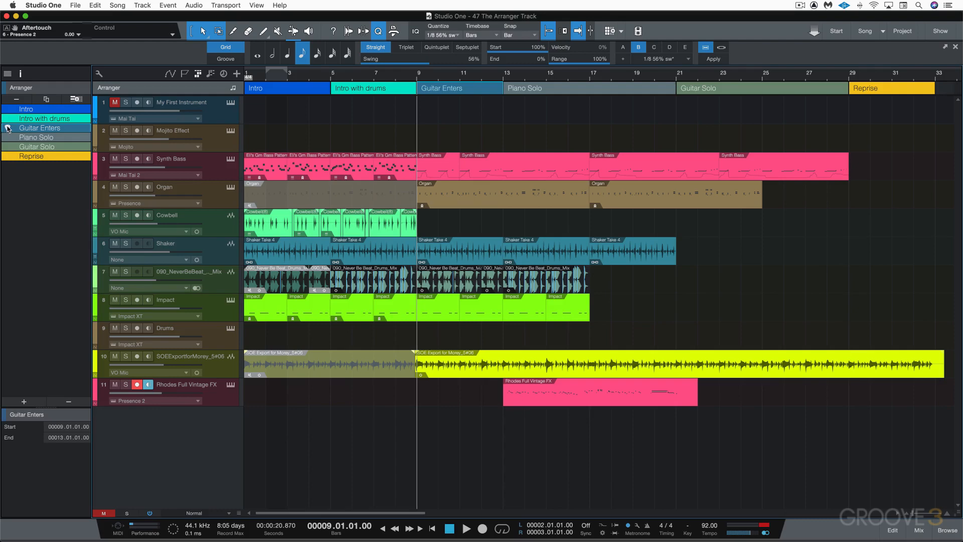
{"action": "left_click", "coordinate": [8, 137]}
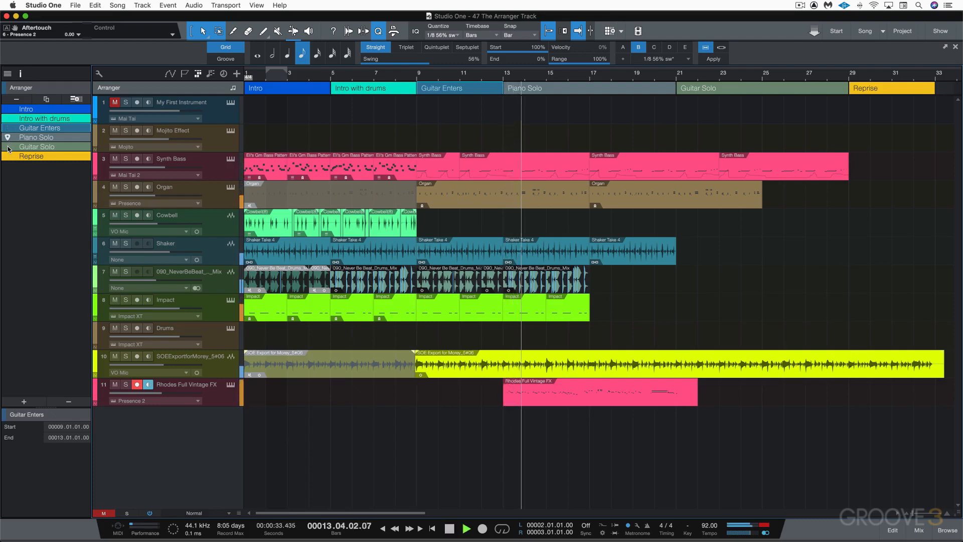
{"action": "left_click", "coordinate": [8, 147]}
{"action": "key", "text": "space"}
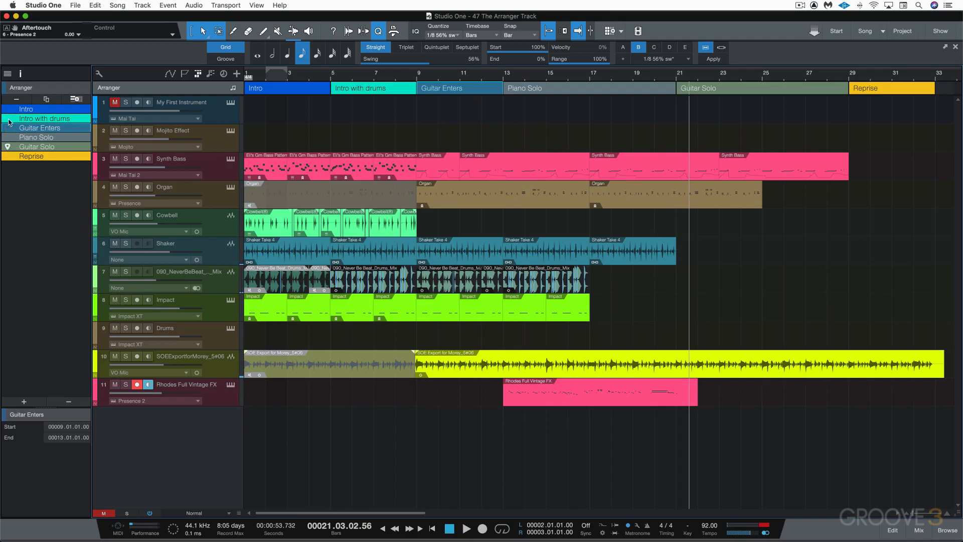
{"action": "left_click", "coordinate": [8, 119]}
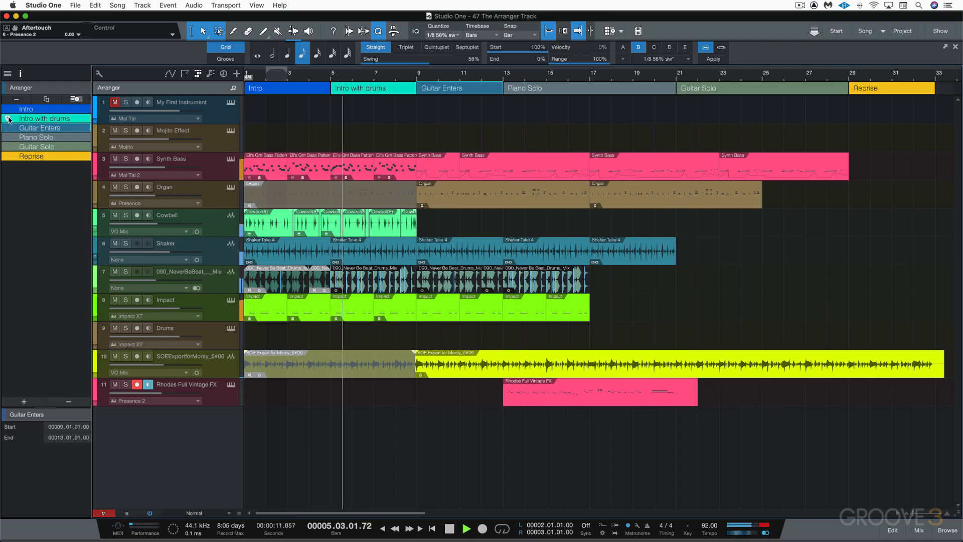
{"action": "key", "text": "space"}
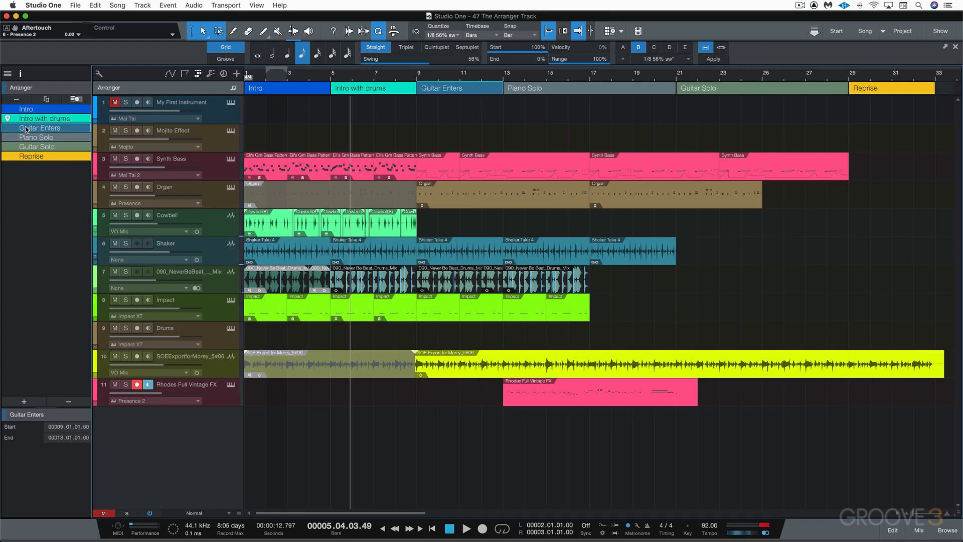
Move Guitar Enters from the section list to after Reprise and undo it; place a copy there instead and undo that too.
{"action": "left_click_drag", "start_coordinate": [30, 130], "coordinate": [940, 92]}
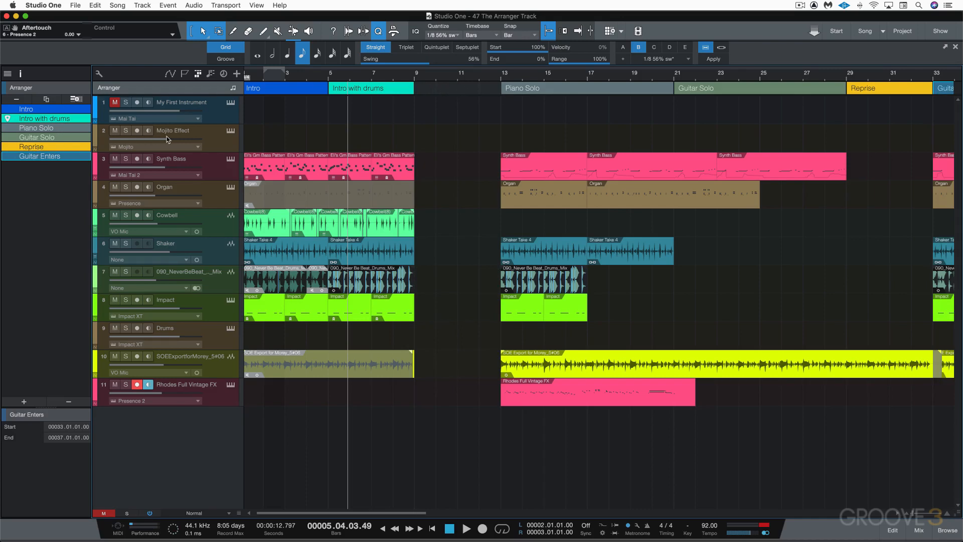
{"action": "key", "text": "super+z"}
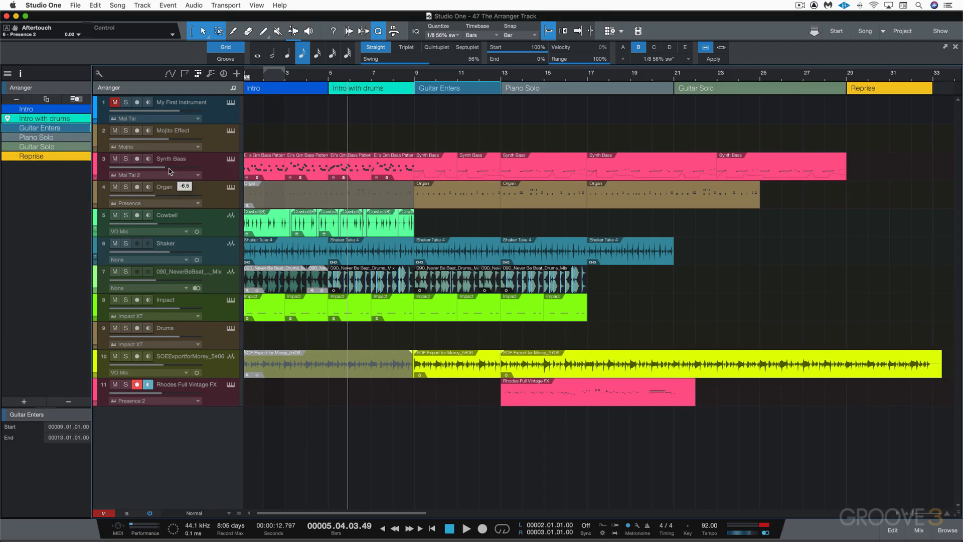
{"action": "key", "text": "w"}
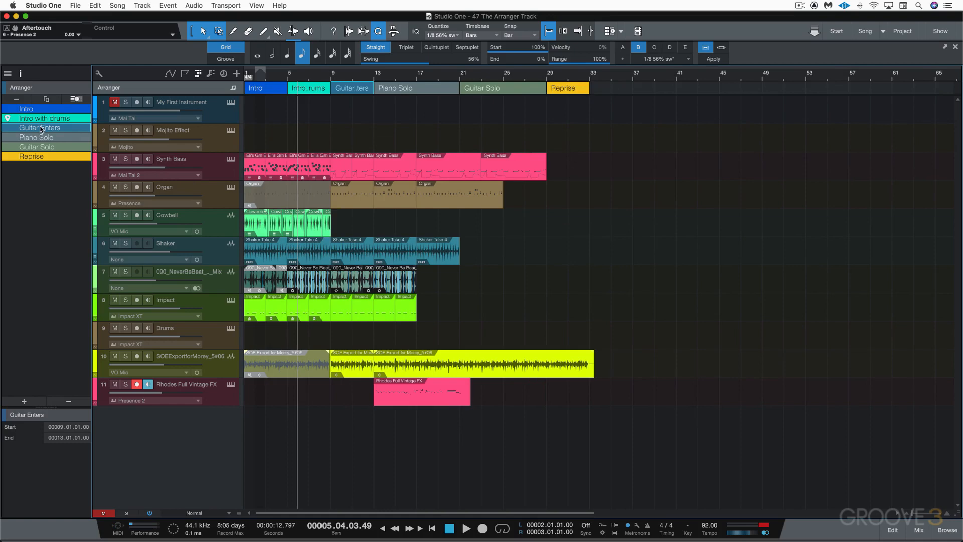
{"action": "left_click_drag", "start_coordinate": [42, 129], "coordinate": [592, 91]}
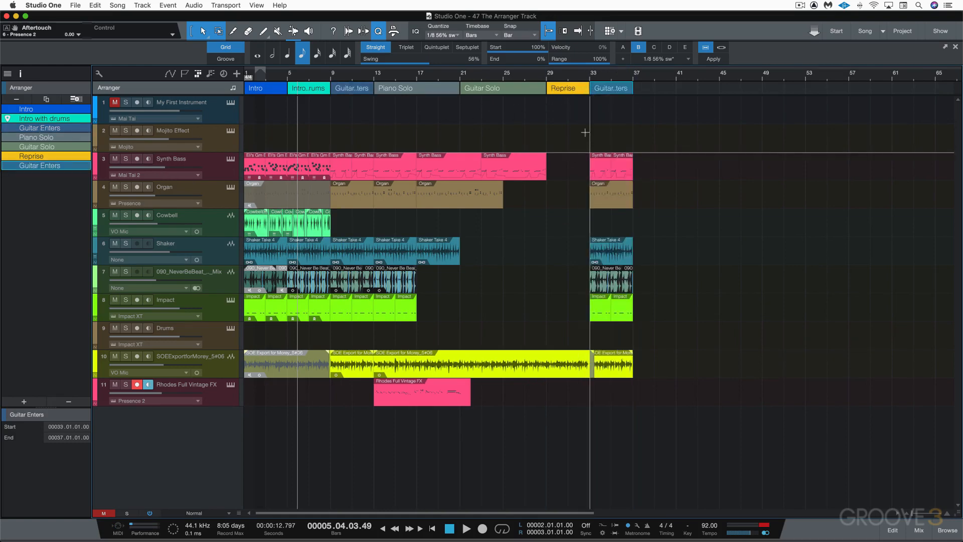
{"action": "key", "text": "super+z"}
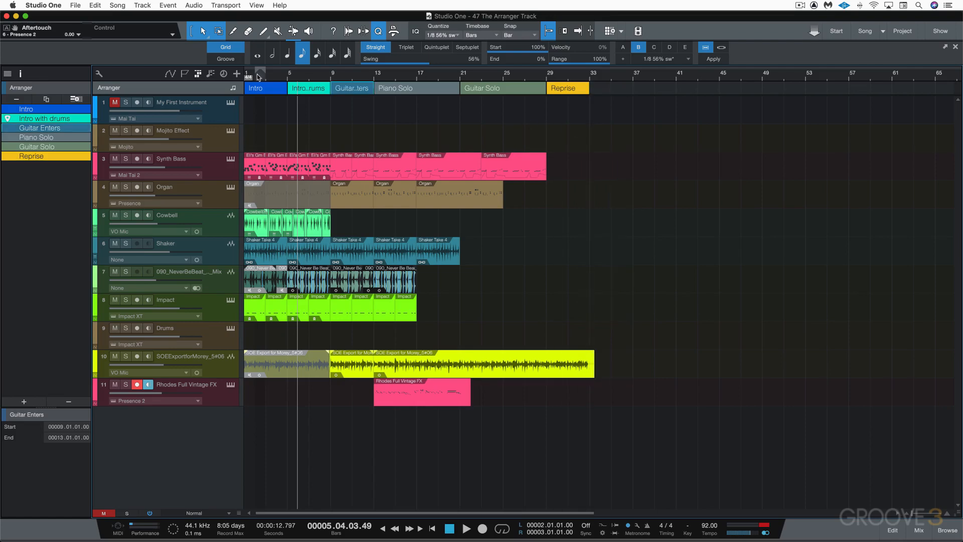
Compare the commands available for Intro with drums in the section list and for Piano Solo on the Arranger Track.
{"action": "left_click", "coordinate": [55, 118]}
{"action": "right_click", "coordinate": [55, 119]}
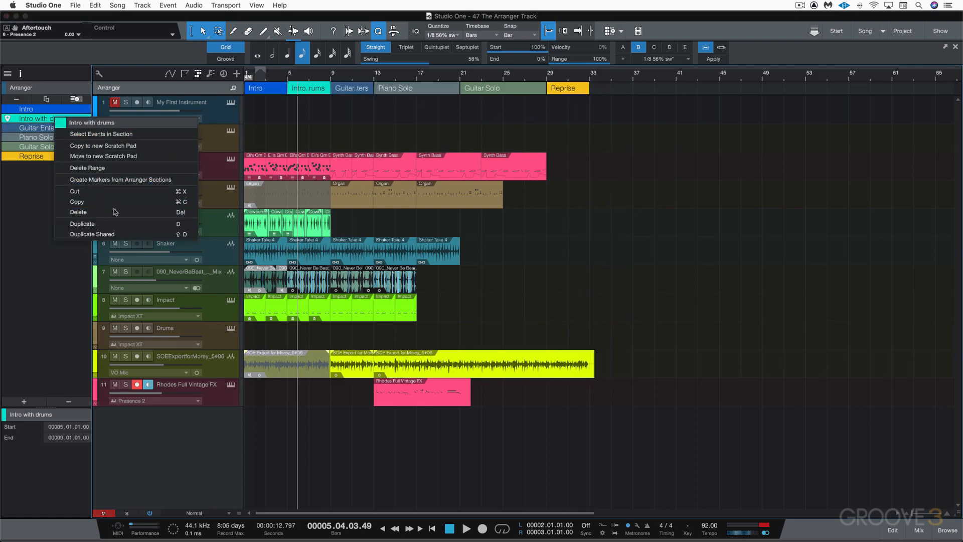
{"action": "left_click", "coordinate": [434, 90]}
{"action": "right_click", "coordinate": [434, 87]}
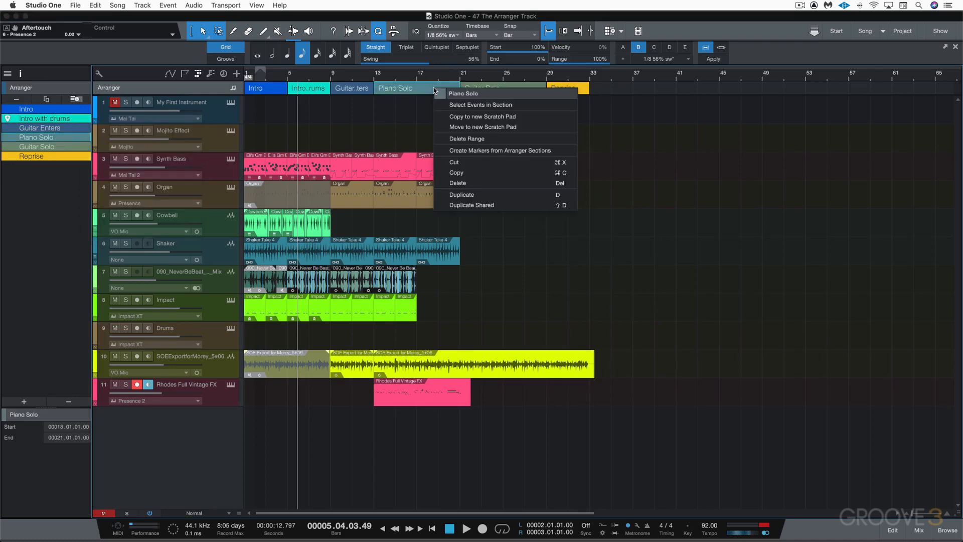
{"action": "left_click", "coordinate": [422, 87]}
{"action": "left_click", "coordinate": [331, 89]}
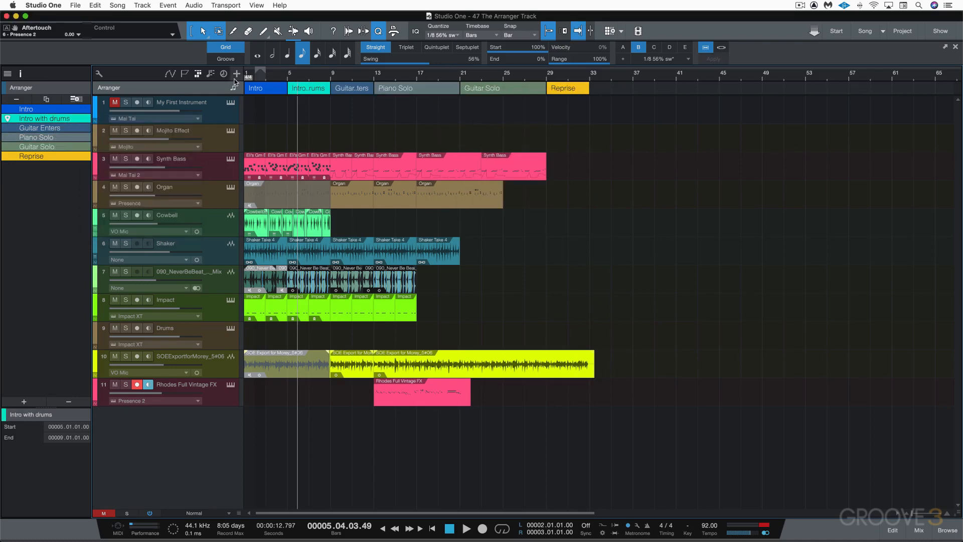
Hide the Arranger Track, show the marker track instead, and select the Piano Solo marker to list the markers.
{"action": "left_click", "coordinate": [197, 74]}
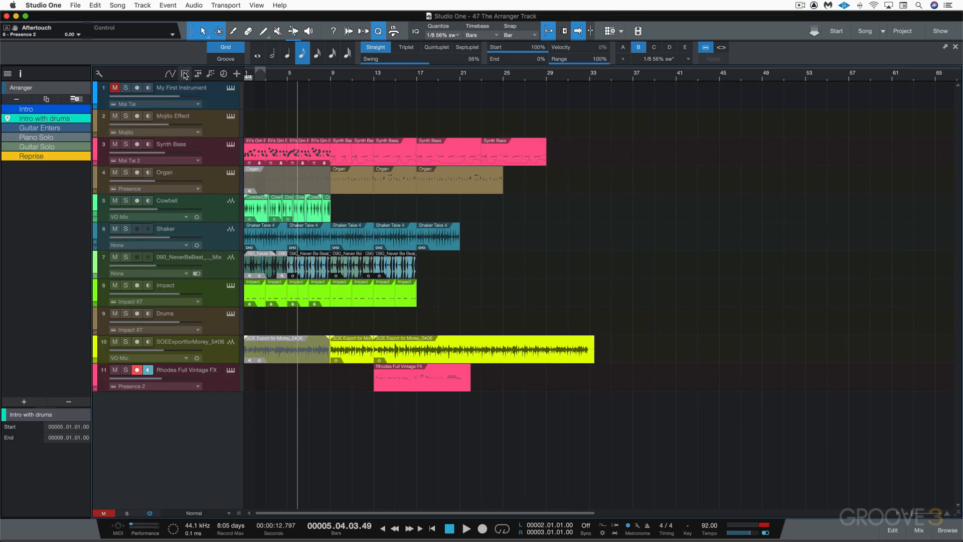
{"action": "left_click", "coordinate": [184, 73]}
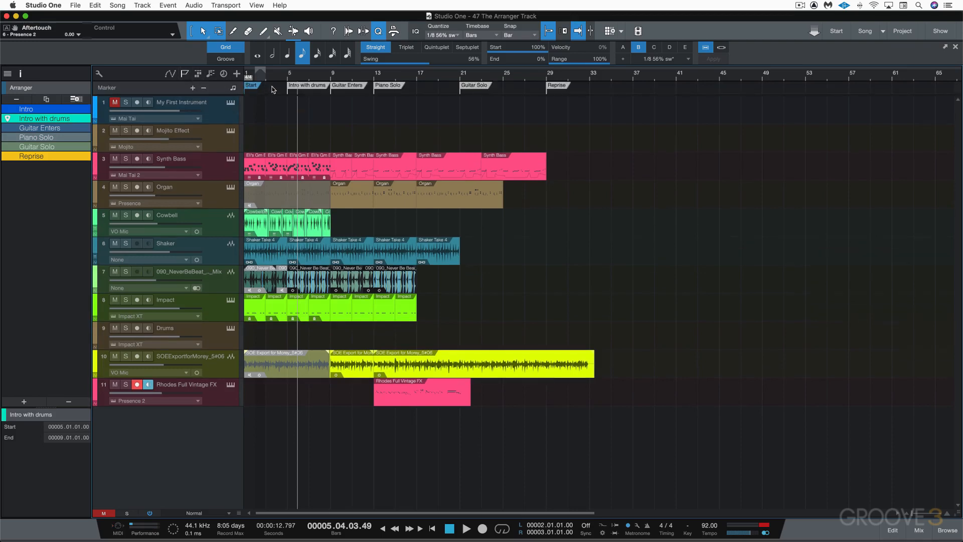
{"action": "left_click", "coordinate": [395, 85]}
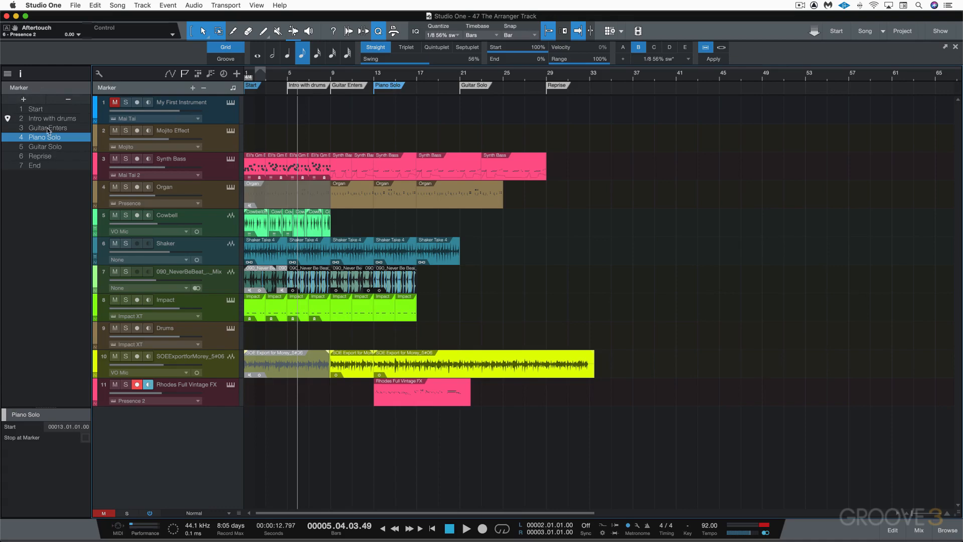
Jump the playhead to the Guitar Enters, Piano Solo and Guitar Solo markers, and briefly play from Guitar Enters.
{"action": "left_click", "coordinate": [10, 128]}
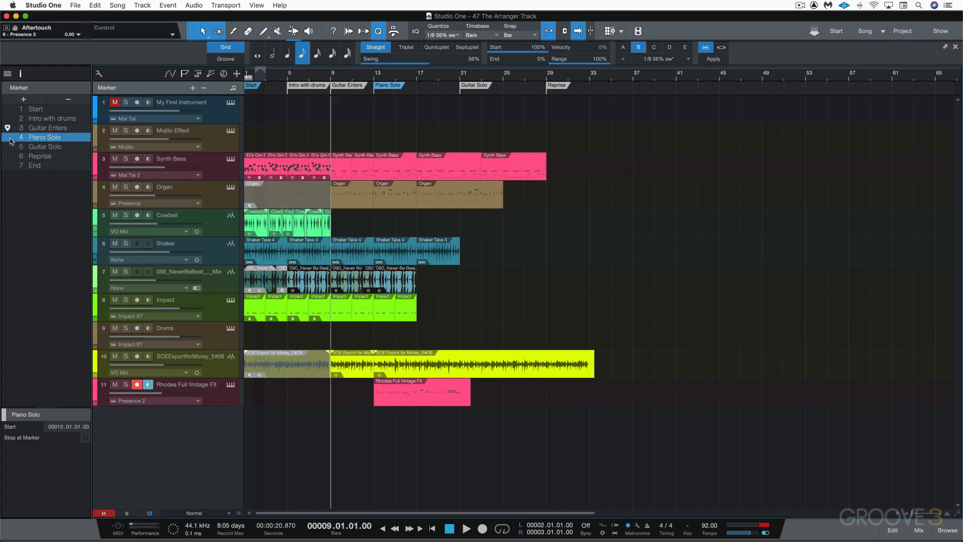
{"action": "left_click", "coordinate": [10, 138]}
{"action": "left_click", "coordinate": [10, 147]}
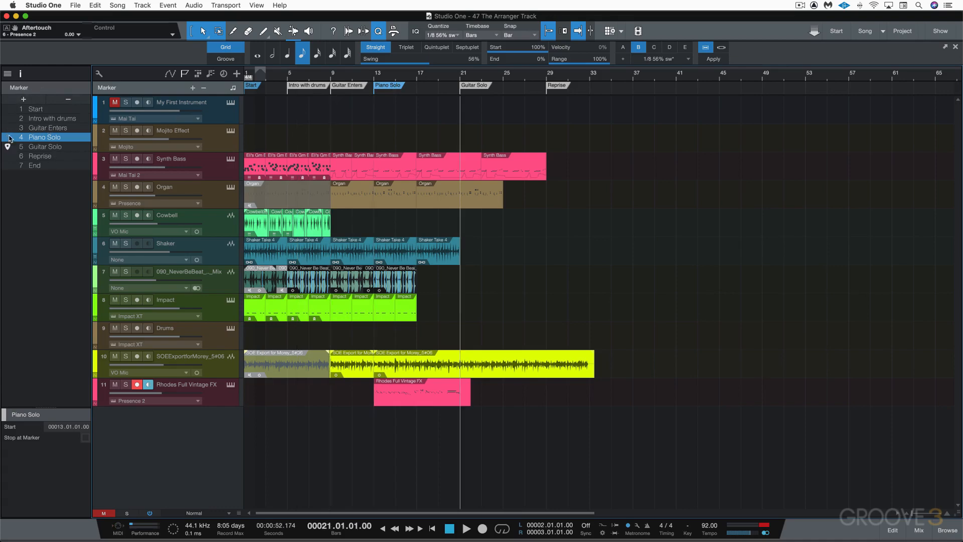
{"action": "left_click", "coordinate": [9, 128]}
{"action": "key", "text": "space"}
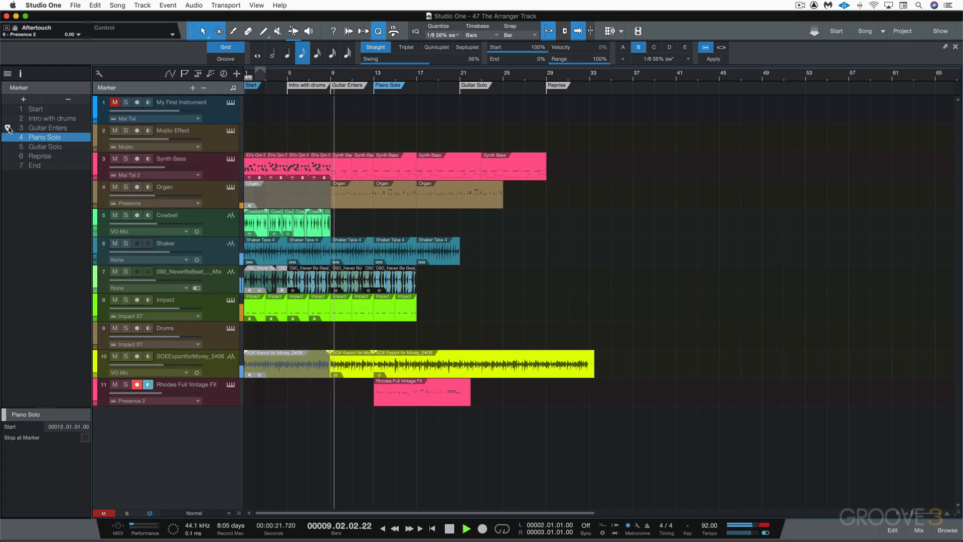
{"action": "key", "text": "space"}
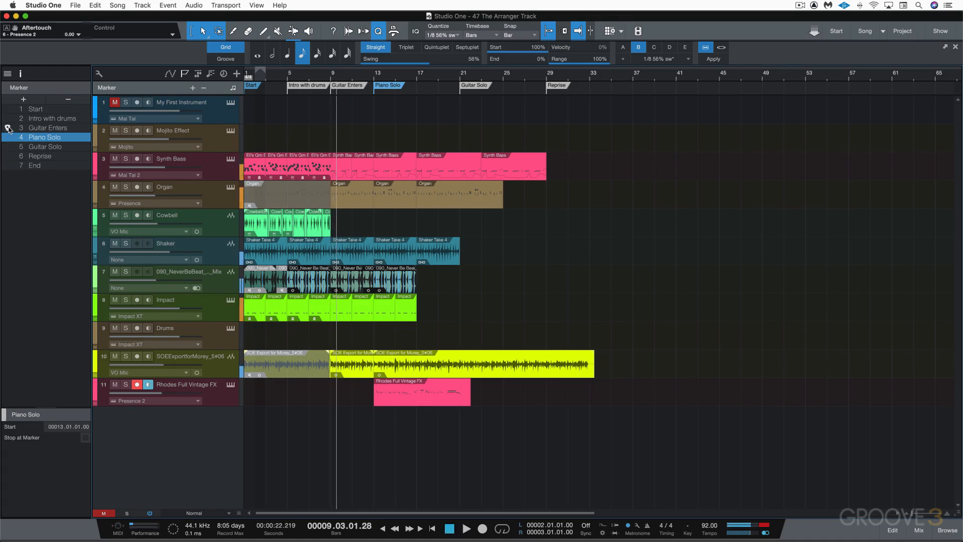
Check the commands available for the Piano Solo marker, including creating arranger sections from markers.
{"action": "right_click", "coordinate": [48, 139]}
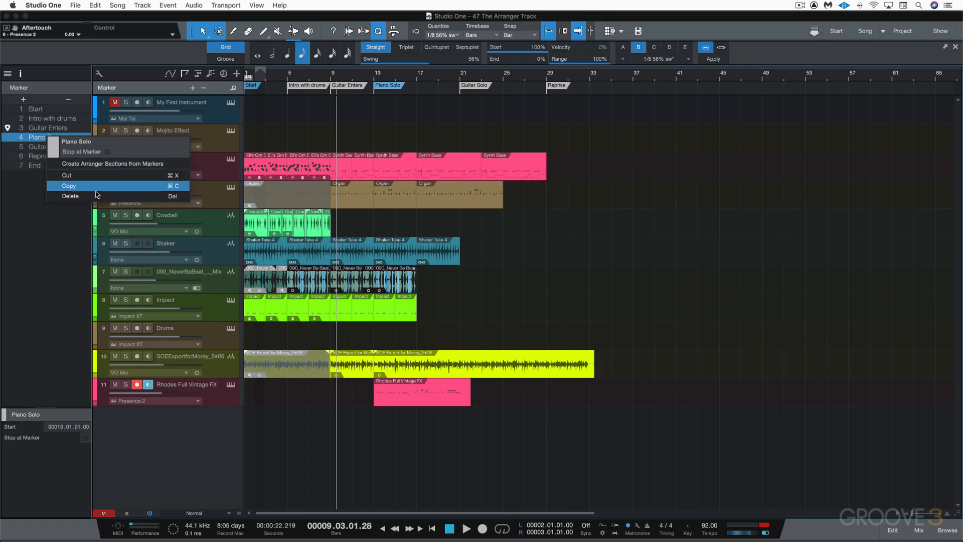
{"action": "left_click", "coordinate": [37, 230]}
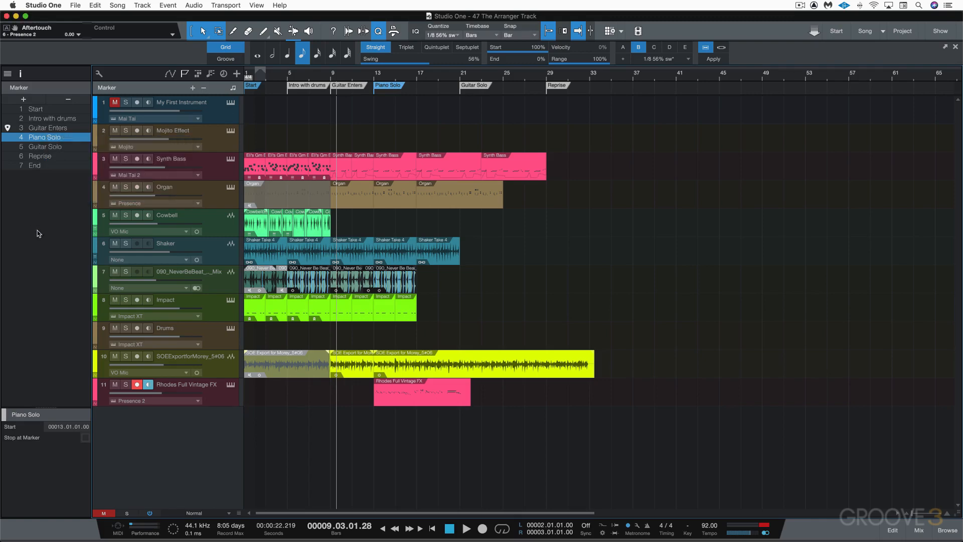
{"action": "right_click", "coordinate": [385, 88]}
{"action": "left_click", "coordinate": [21, 192]}
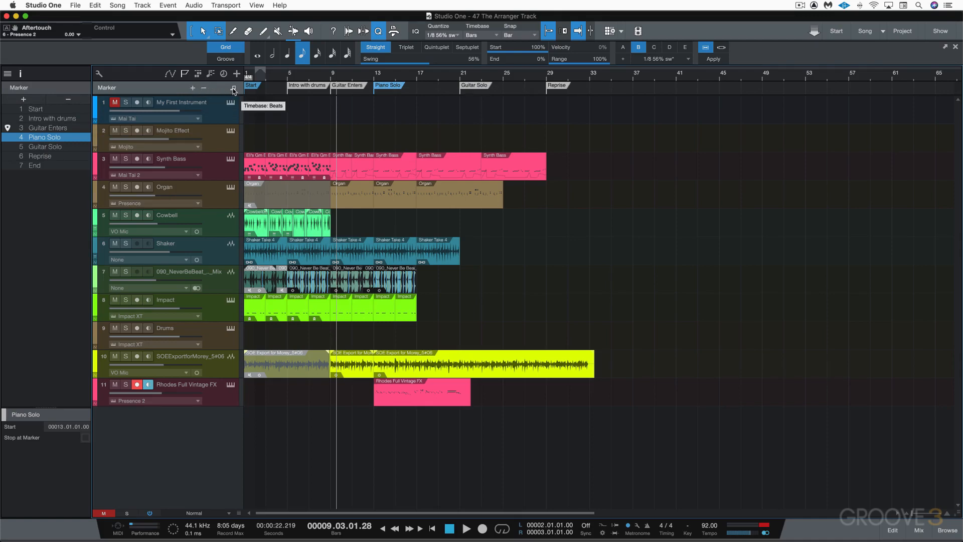
Show the Arranger Track again beneath the marker track.
{"action": "left_click", "coordinate": [234, 89]}
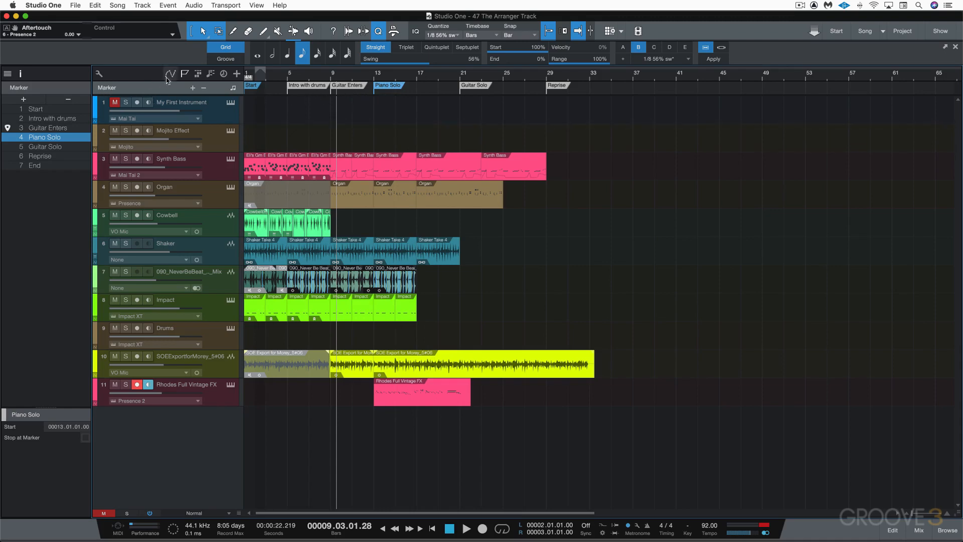
{"action": "left_click", "coordinate": [198, 74]}
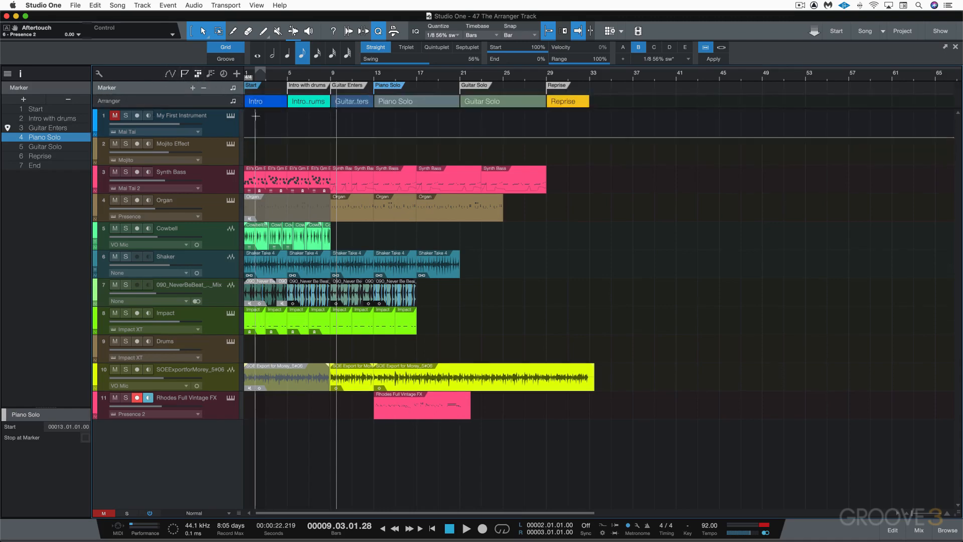